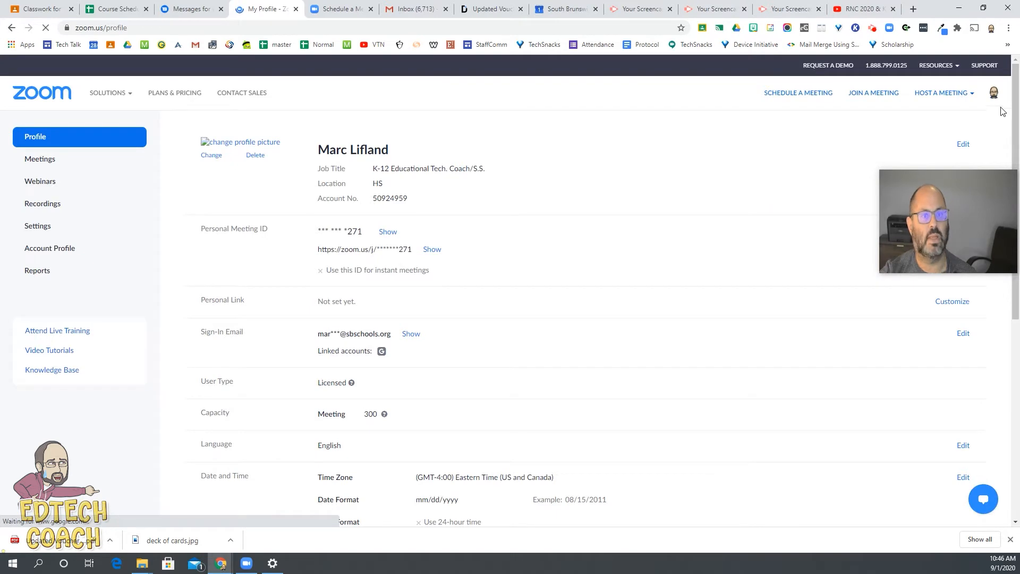
Step: Go from the Zoom home page to the account and open its list of upcoming meetings
mouse_move(993, 93)
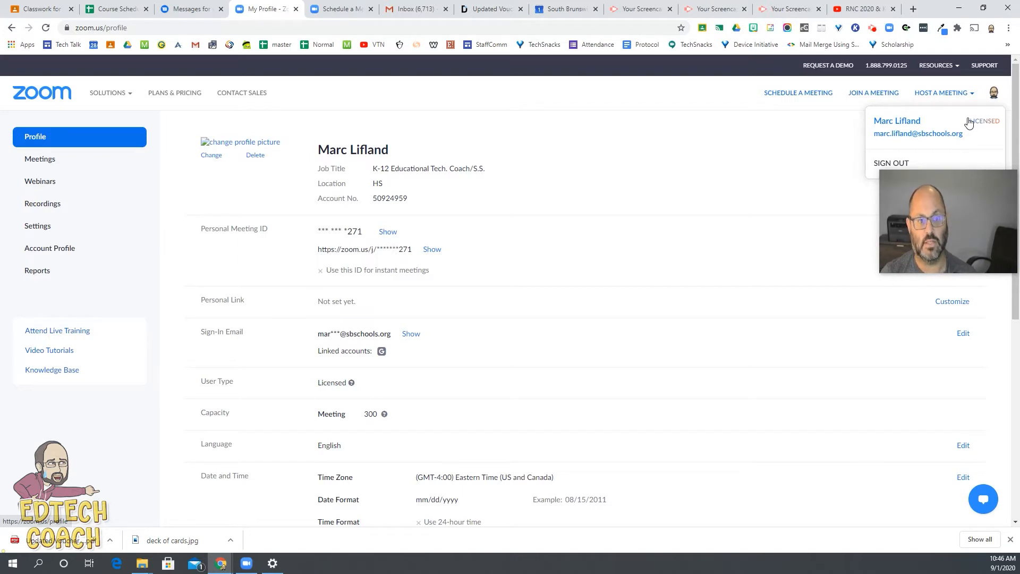
left_click(45, 94)
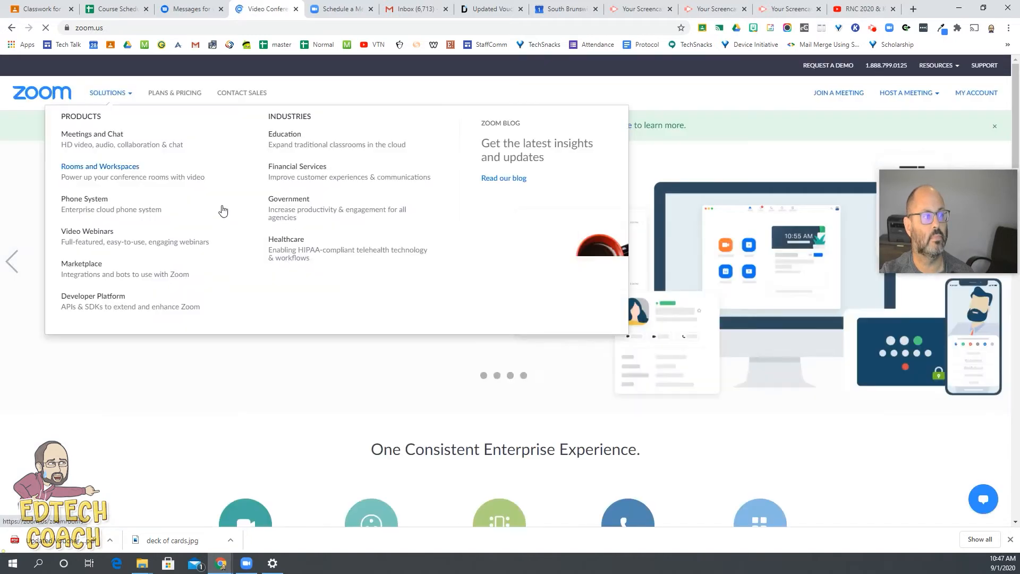
mouse_move(890, 97)
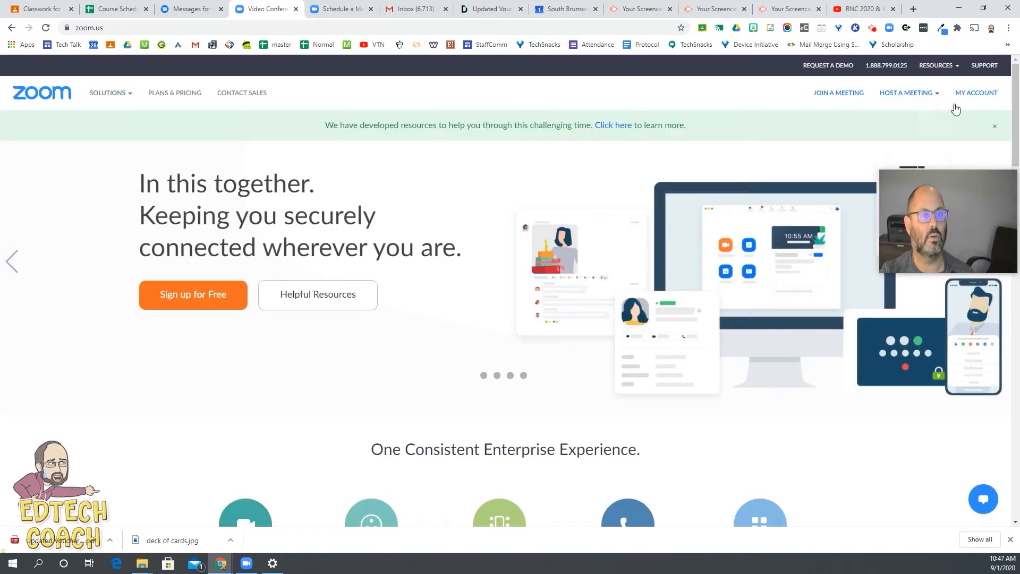
left_click(990, 95)
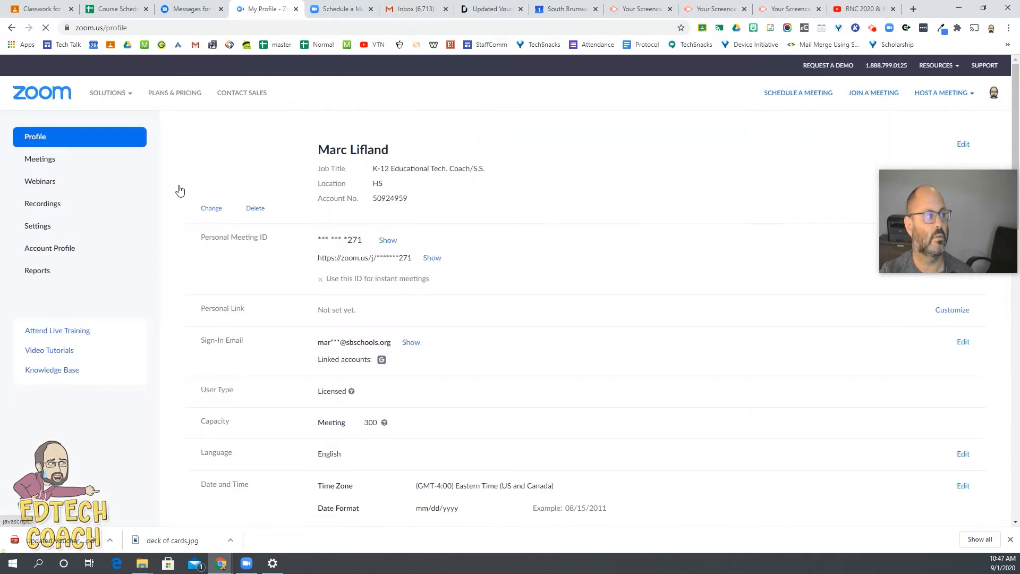
left_click(56, 162)
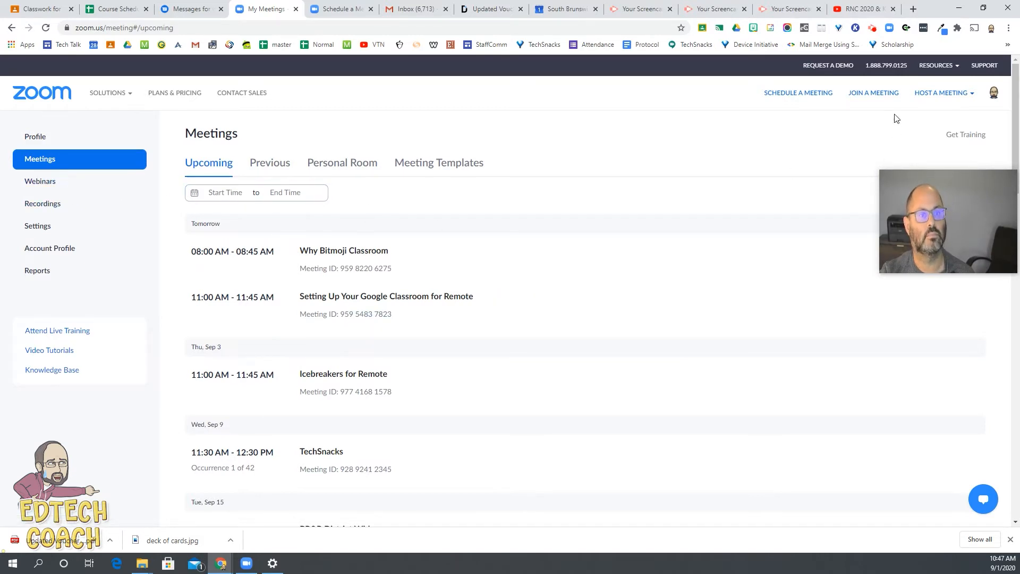
Step: Begin scheduling a new meeting and set its topic to the teacher's title and surname followed by "Class", leaving the description blank
left_click(824, 93)
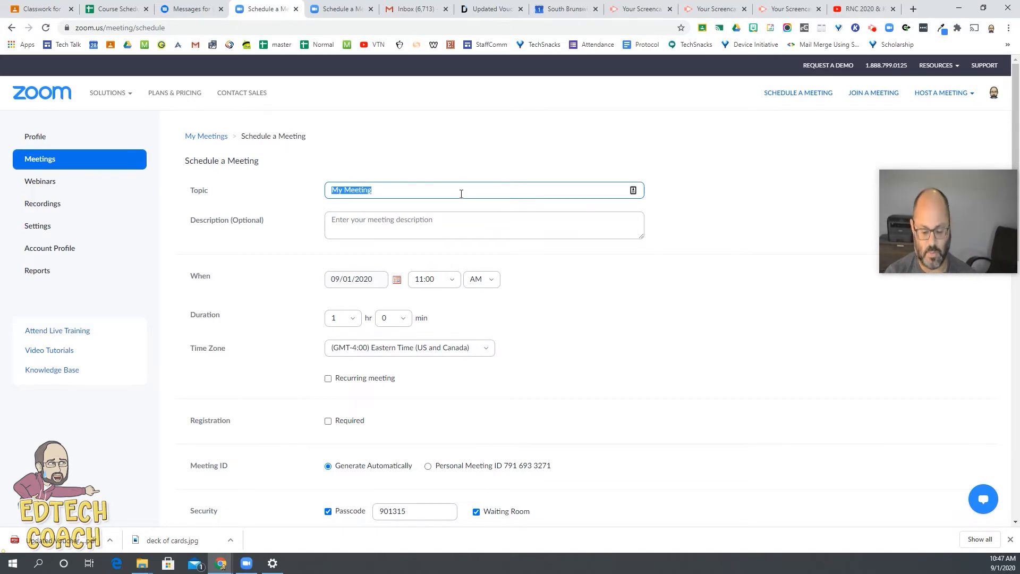
type("Mr. Lifland's Class")
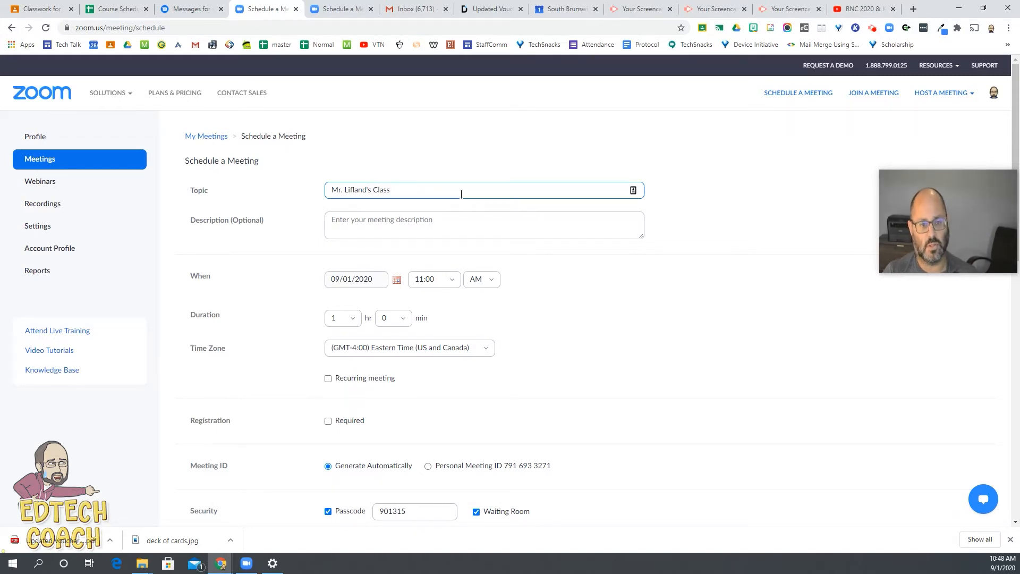
left_click(433, 219)
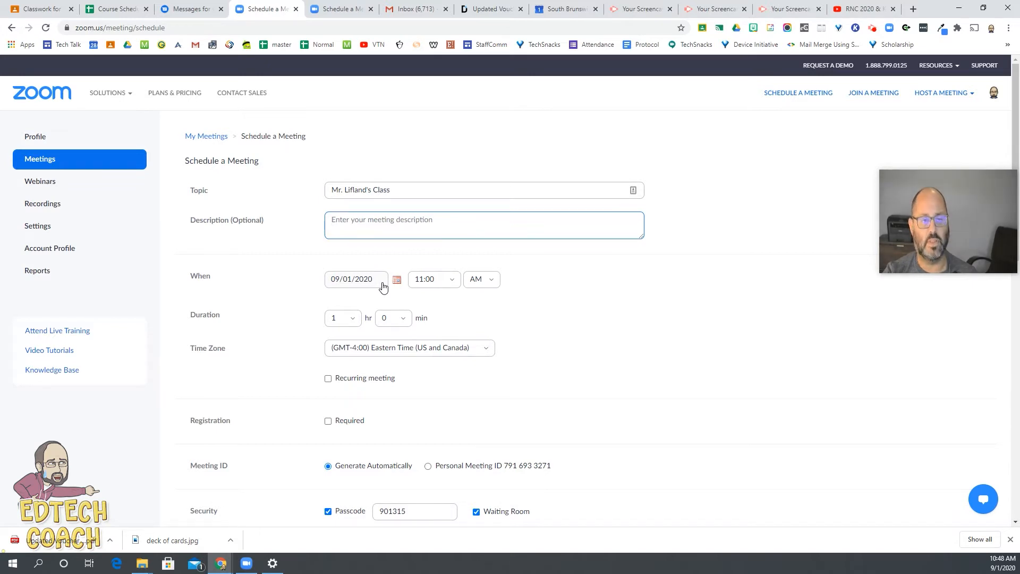
Step: Set the meeting duration to 1 hr 30 min and make it a recurring meeting with No Fixed Time
left_click(393, 319)
left_click(402, 378)
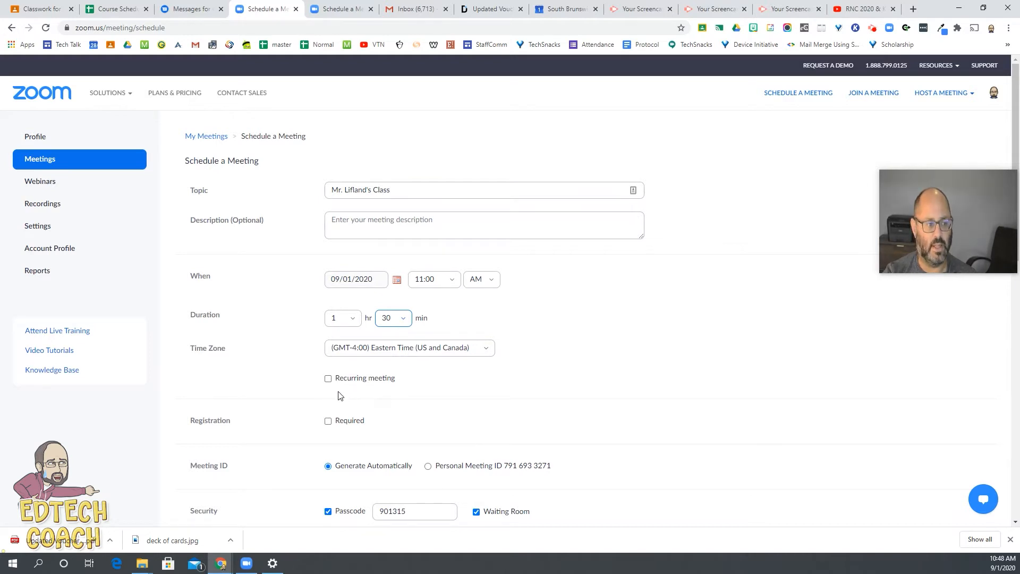
left_click(328, 380)
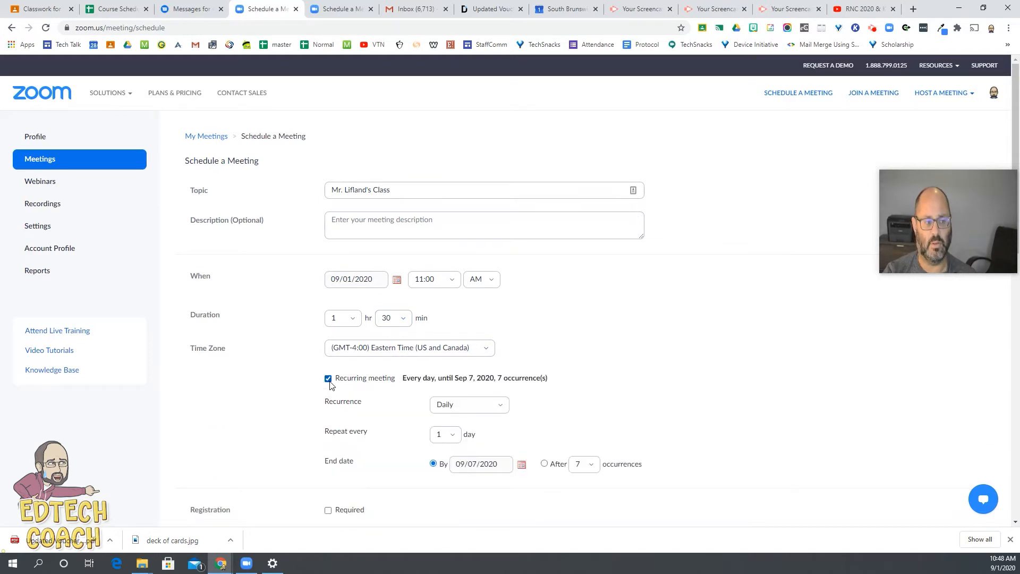
left_click(497, 409)
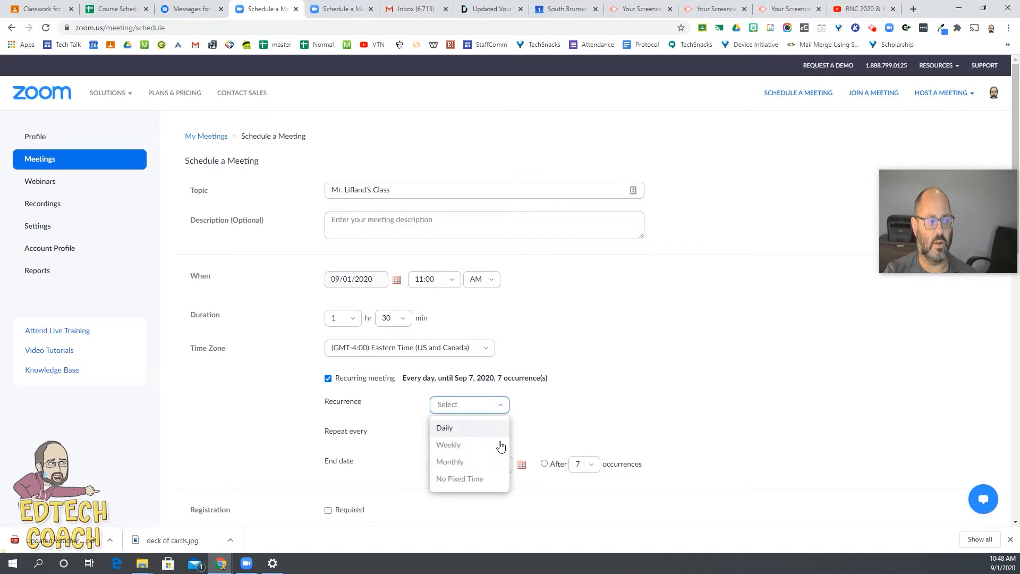
left_click(483, 480)
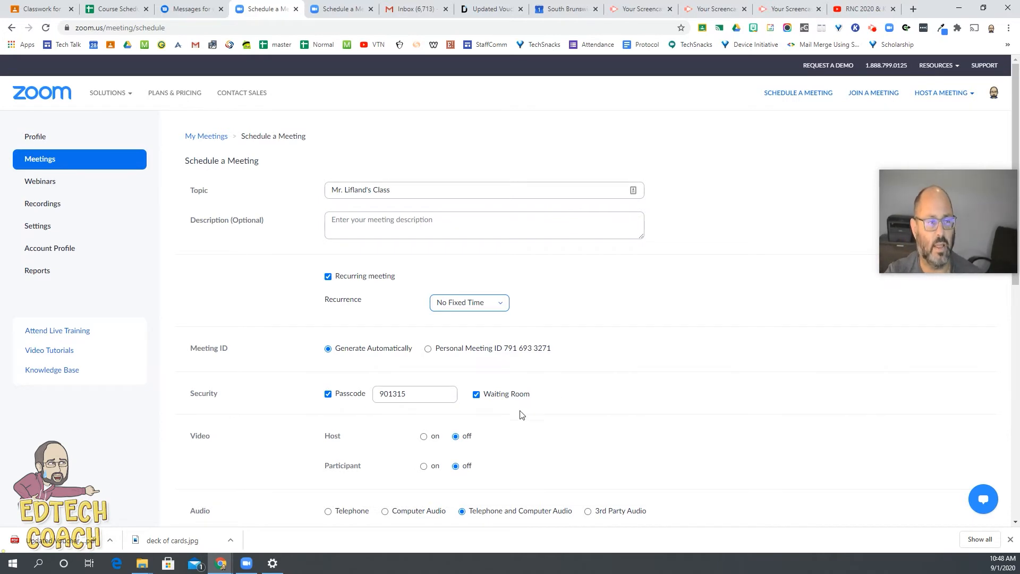
Step: Enable muting participants upon entry in the meeting options
scroll(523, 420, "down", 2)
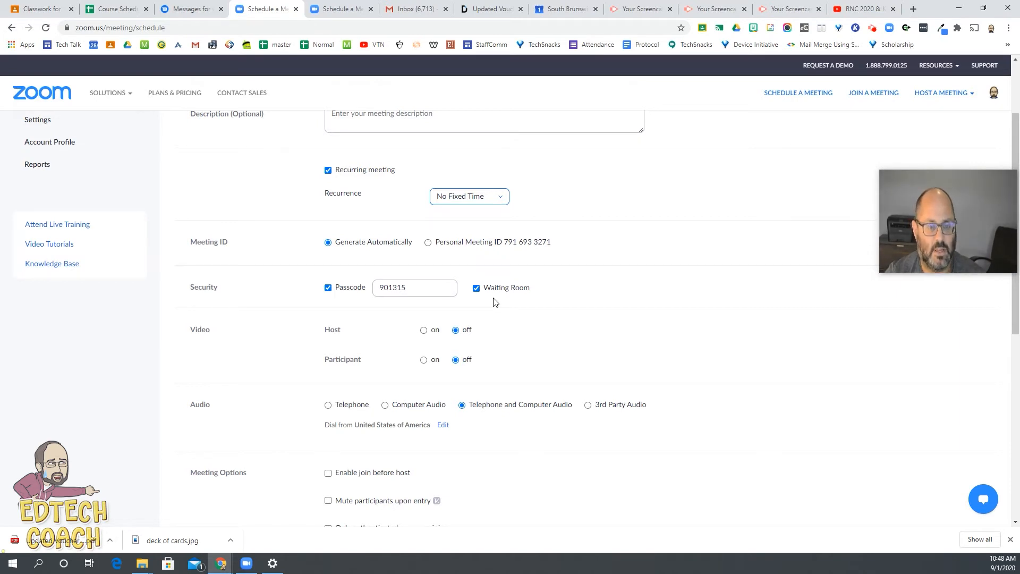
scroll(487, 313, "down", 2)
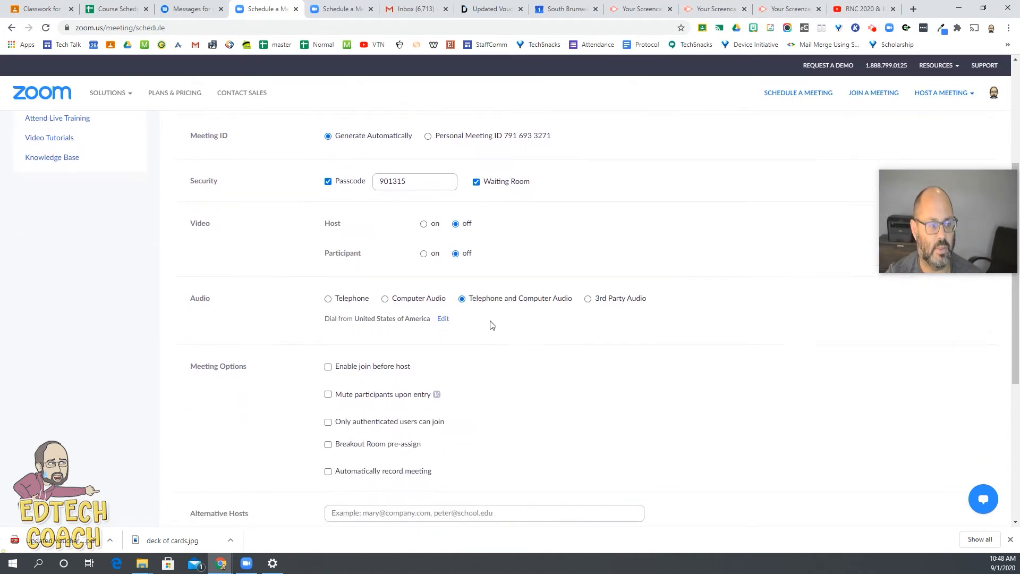
left_click(328, 396)
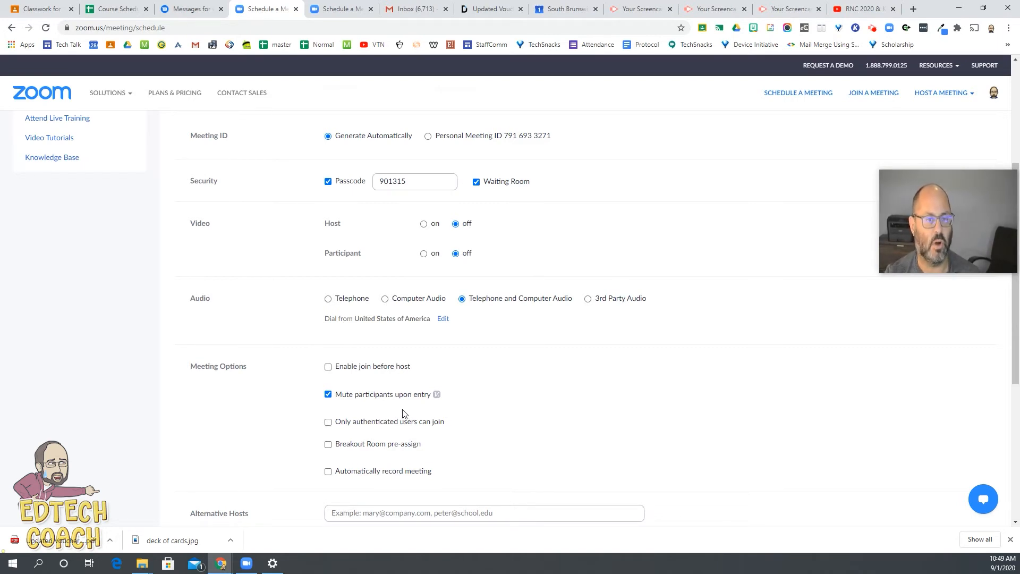
Step: Try a suggested colleague's e-mail as the alternative host, and clear the field again
scroll(393, 409, "down", 1)
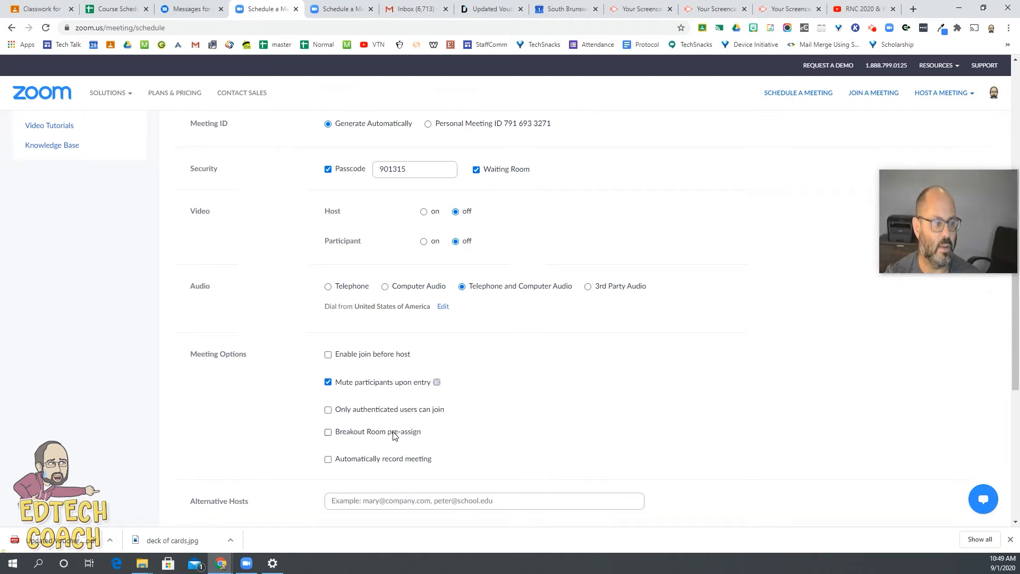
left_click(350, 461)
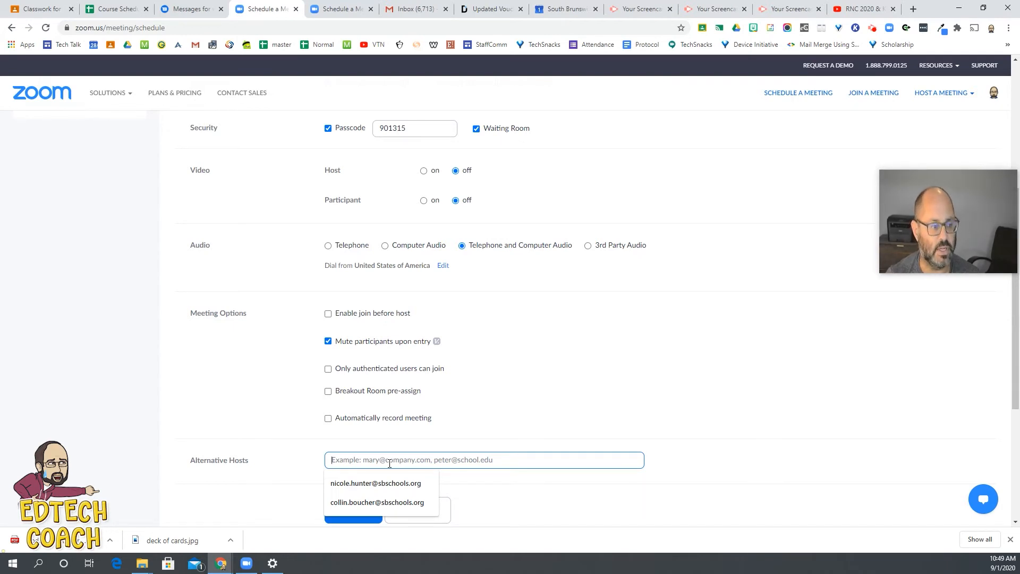
left_click(502, 480)
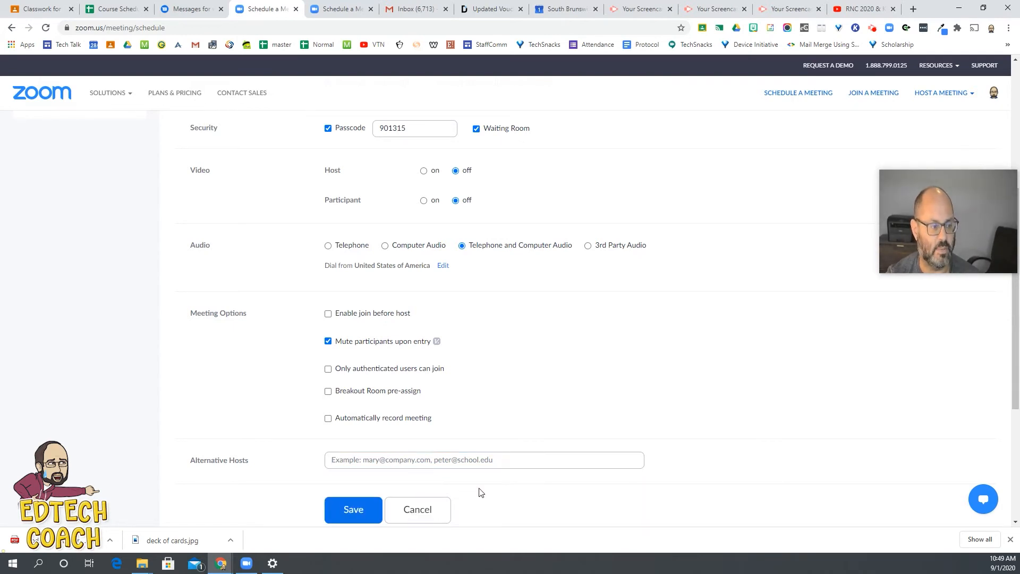
scroll(479, 492, "down", 2)
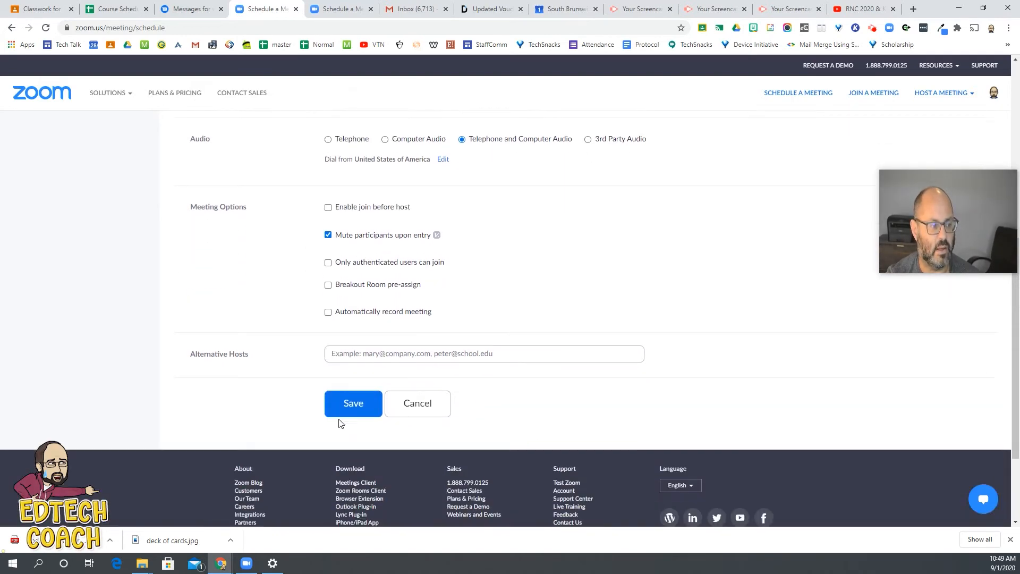
left_click(376, 354)
left_click(369, 376)
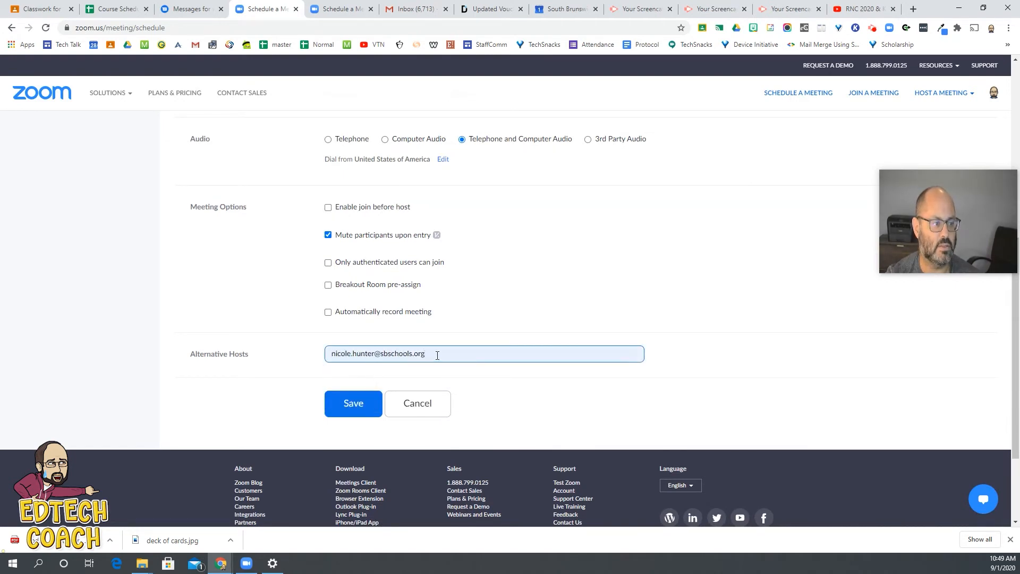
left_click_drag(437, 356, 175, 328)
key("BackSpace")
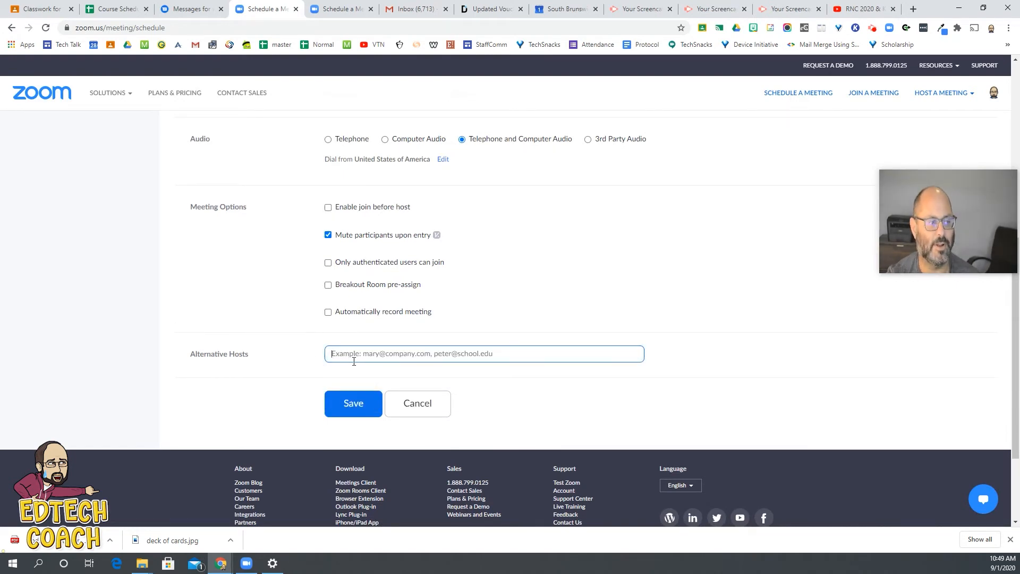
Step: Review the recurrence, security, video, audio and meeting options of the new meeting, and save it
scroll(558, 326, "up", 7)
scroll(558, 327, "down", 7)
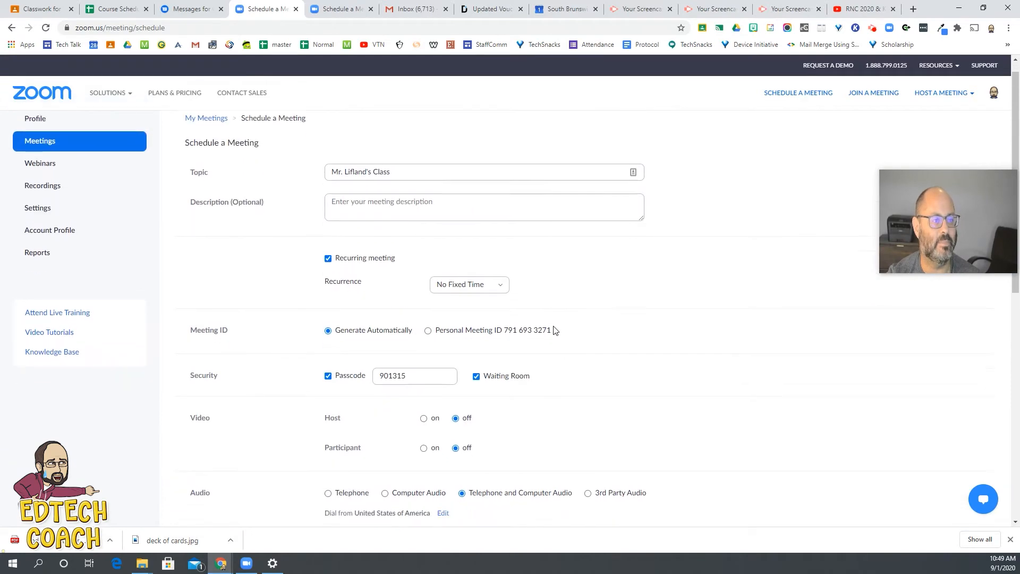
scroll(561, 301, "up", 8)
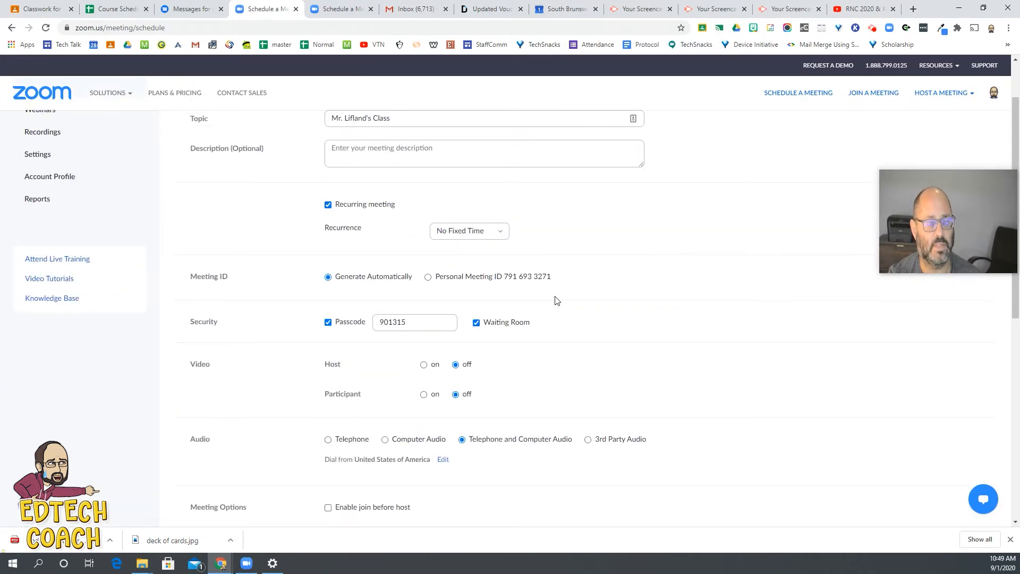
scroll(556, 301, "down", 5)
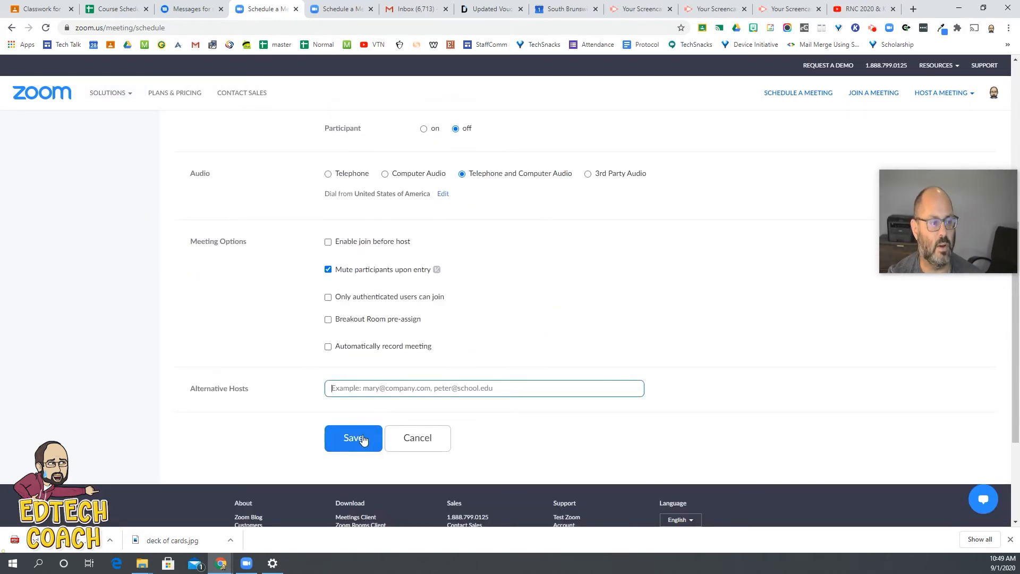
scroll(447, 378, "down", 3)
scroll(447, 379, "up", 9)
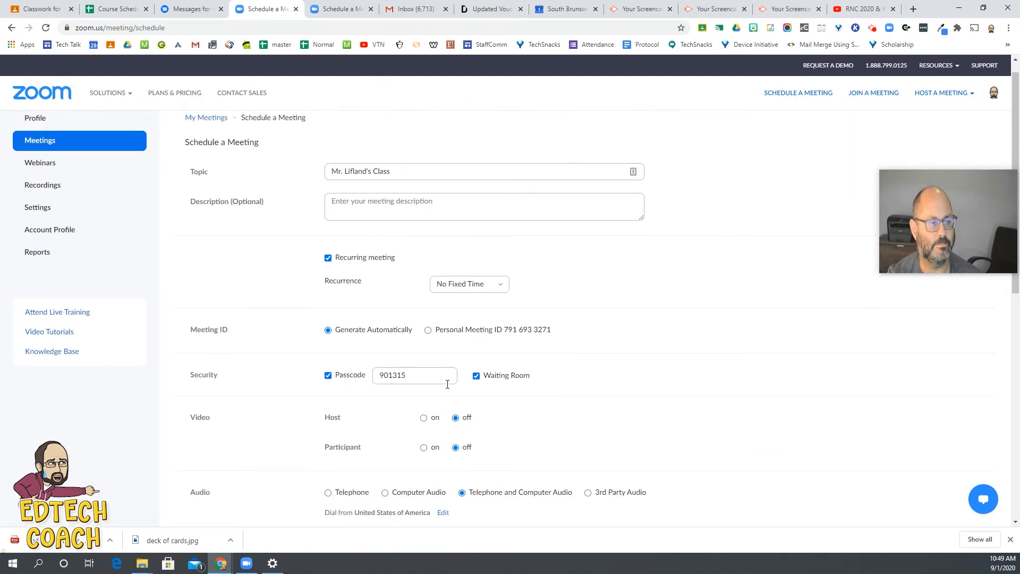
scroll(446, 385, "down", 4)
scroll(446, 388, "down", 2)
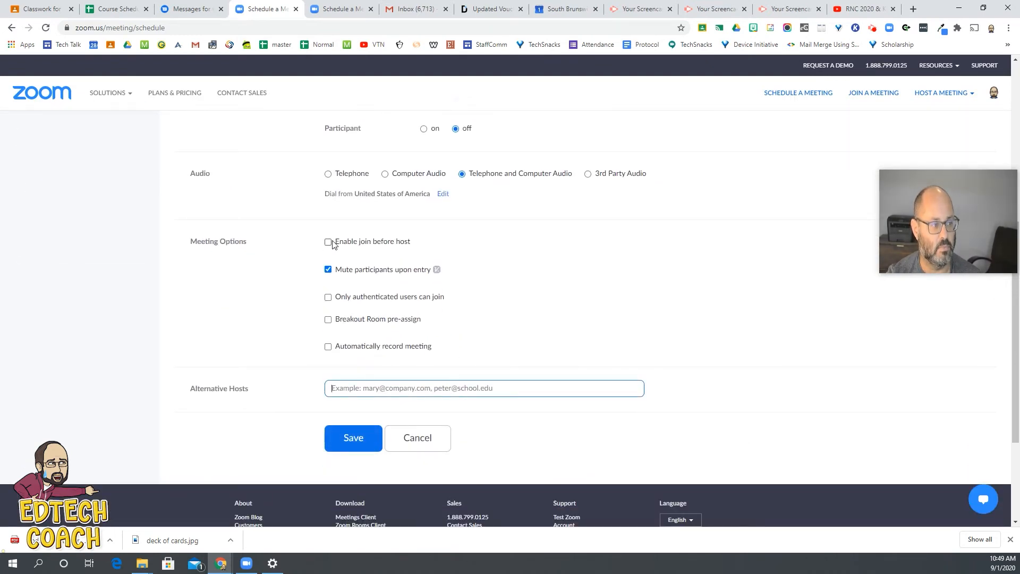
left_click(364, 442)
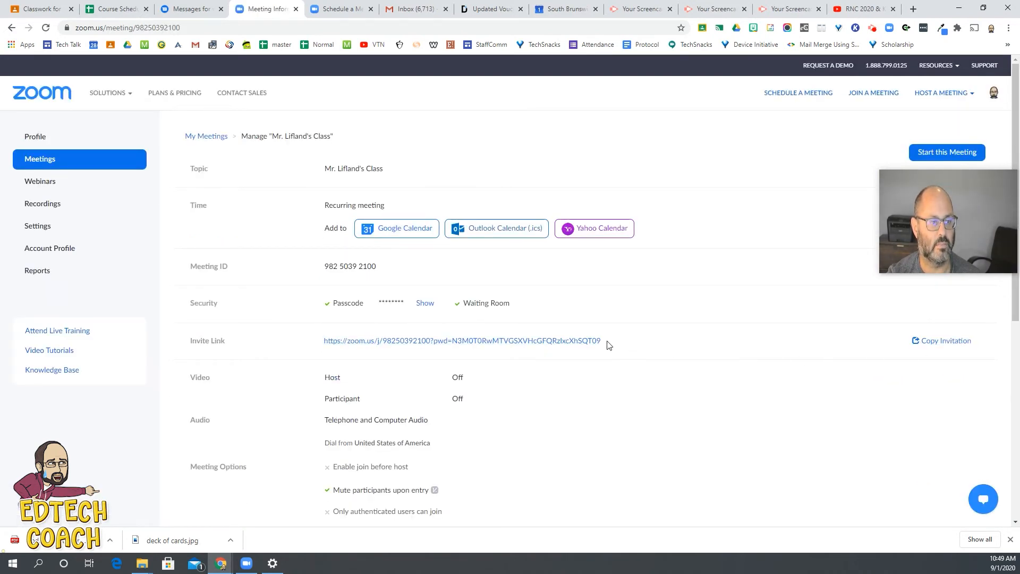
Step: Copy the full invite link of the saved meeting
left_click_drag(605, 343, 329, 353)
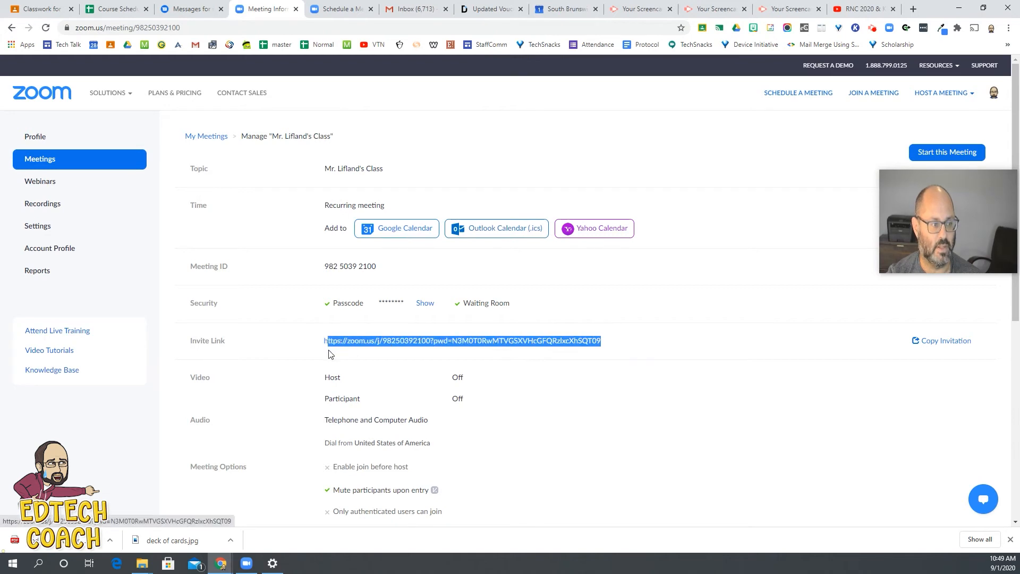
left_click(611, 346)
left_click_drag(587, 344, 323, 352)
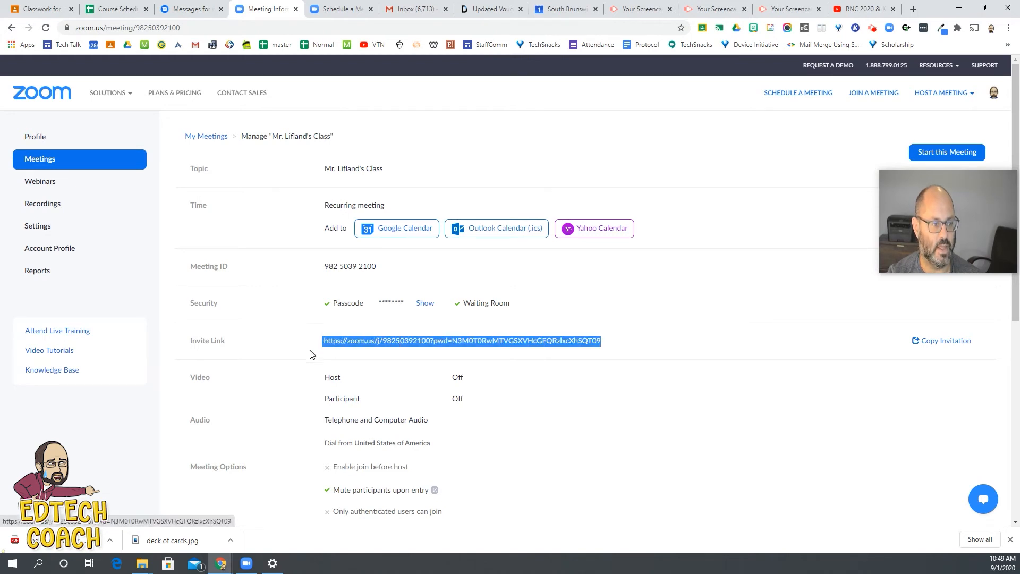
right_click(357, 341)
left_click(409, 438)
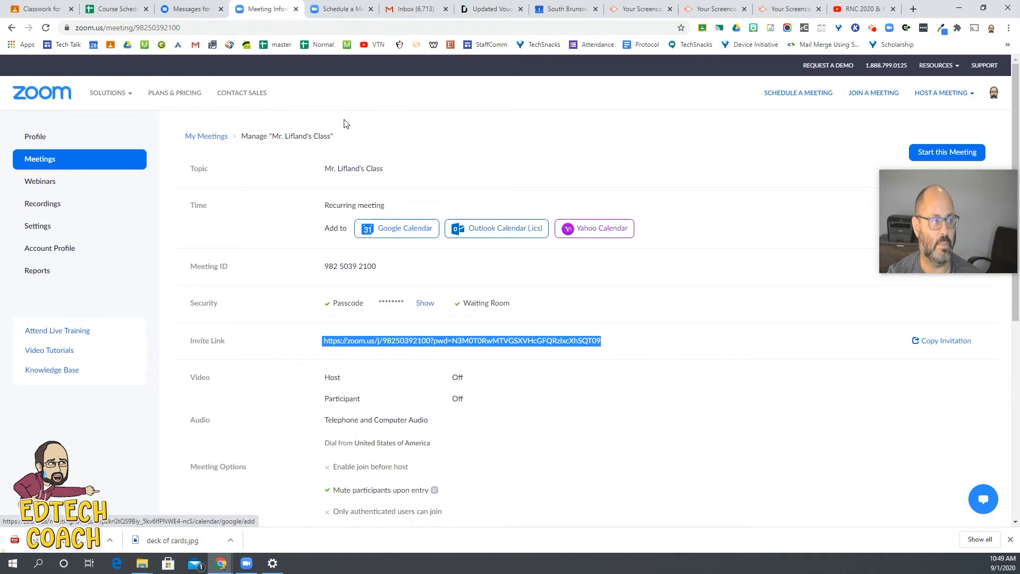
Step: Switch to Google Classroom and open the stream of the 1A APUSH class
left_click(39, 8)
scroll(488, 188, "up", 10)
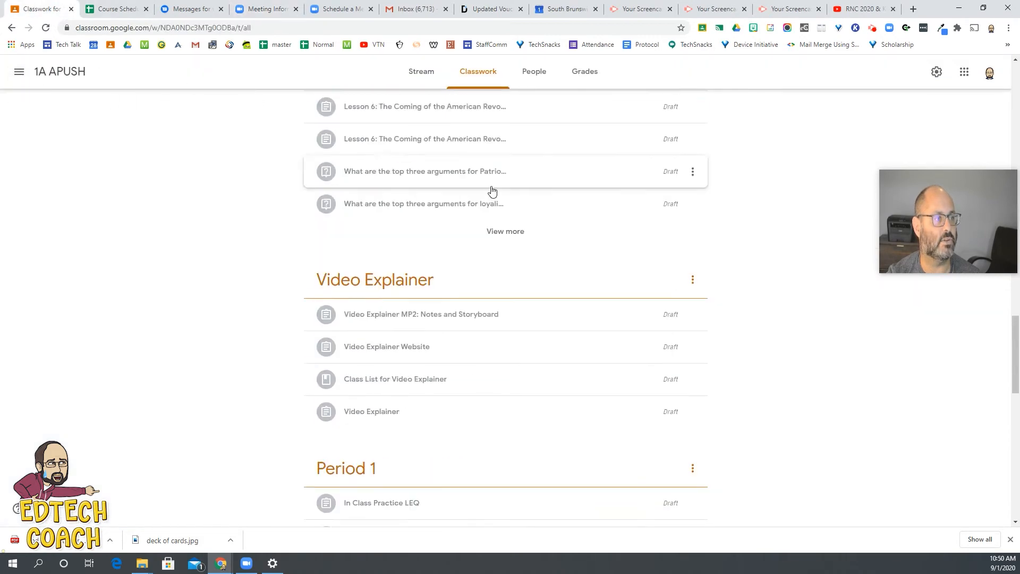
scroll(483, 182, "up", 10)
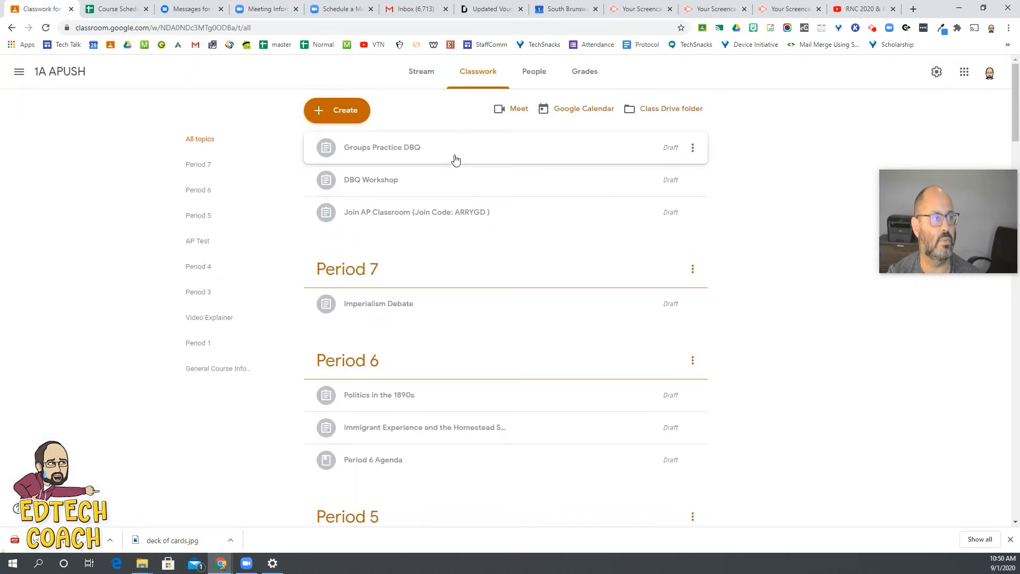
left_click(411, 77)
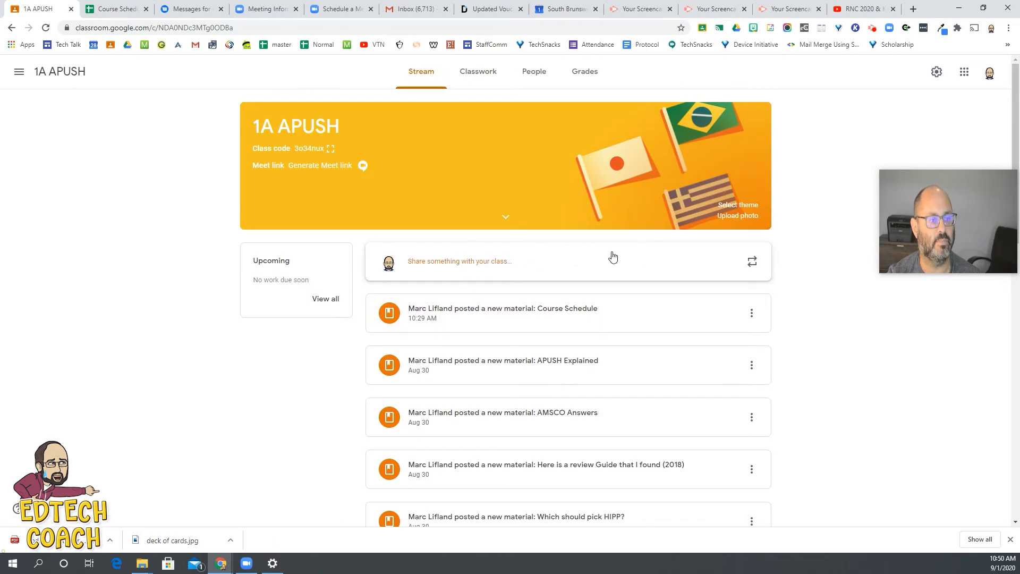
Step: Start a class announcement for all students reading "Here is the link for all of our class meetings."
left_click(551, 271)
right_click(435, 340)
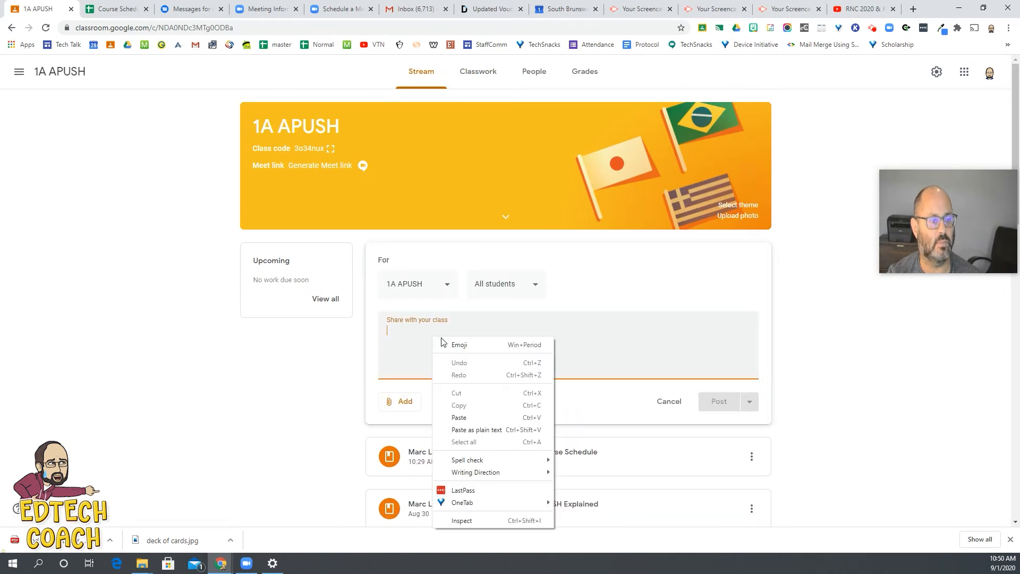
left_click(413, 334)
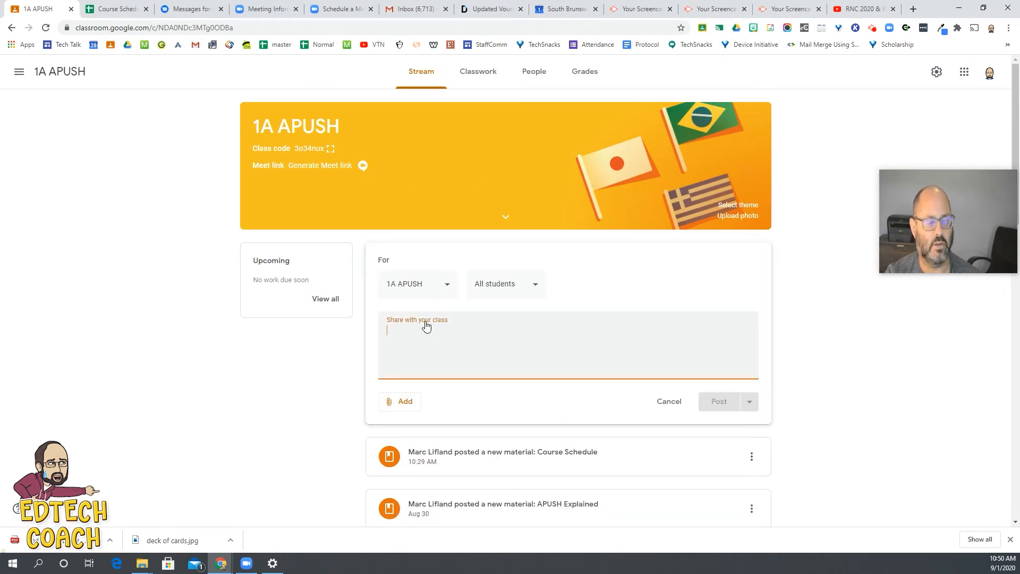
type("Here is th")
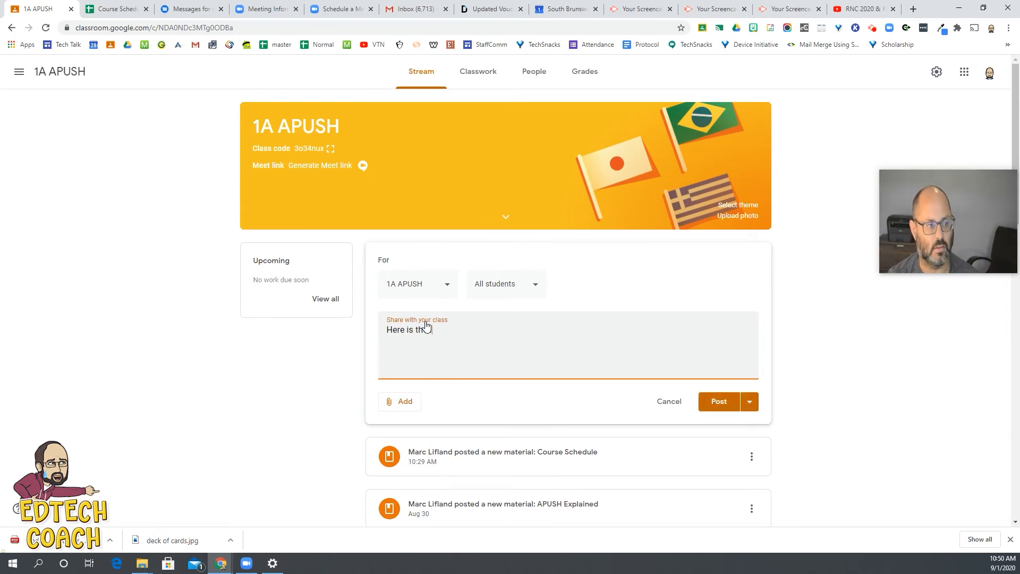
type("e link fo ral")
key("BackSpace")
key("BackSpace")
key("BackSpace")
key("BackSpace")
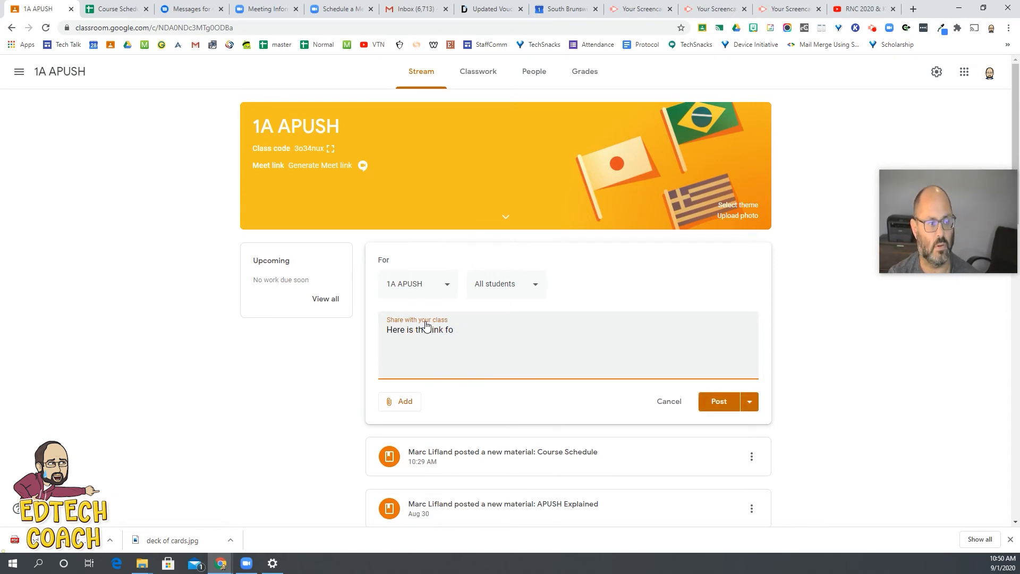
type("r all of our class meetings.")
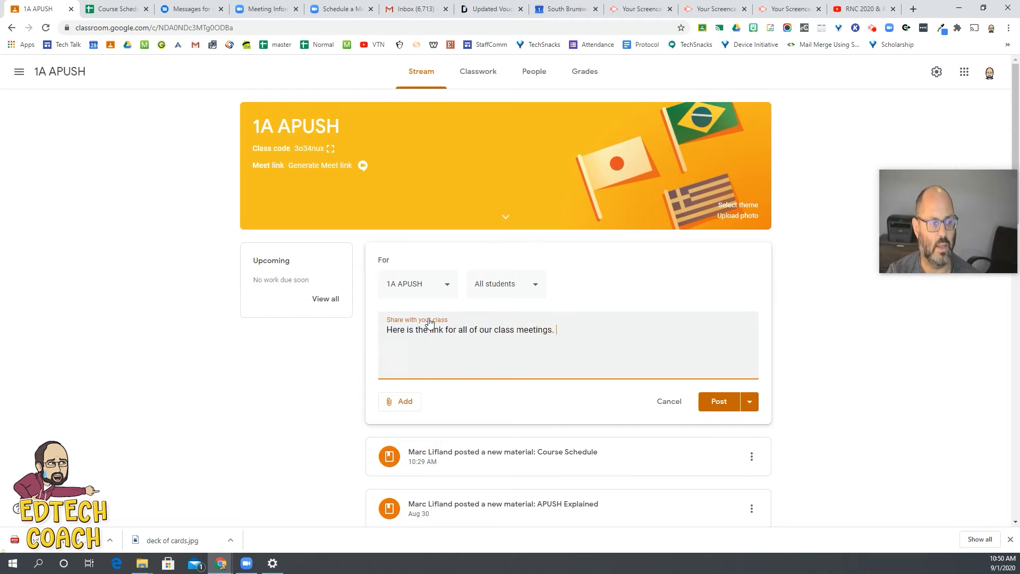
Step: Attach the copied Zoom invite link to the announcement
left_click(406, 403)
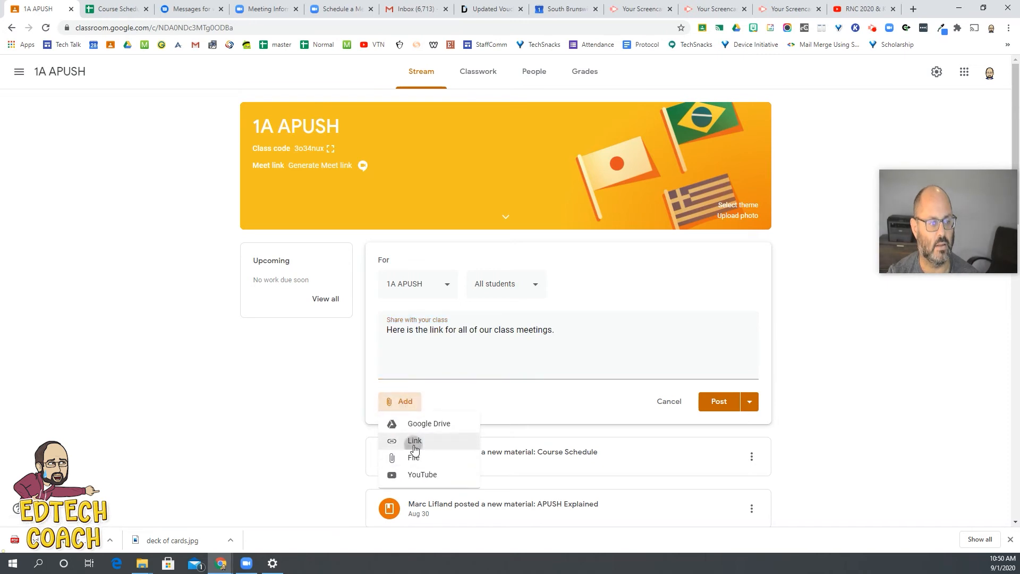
left_click(414, 441)
right_click(469, 296)
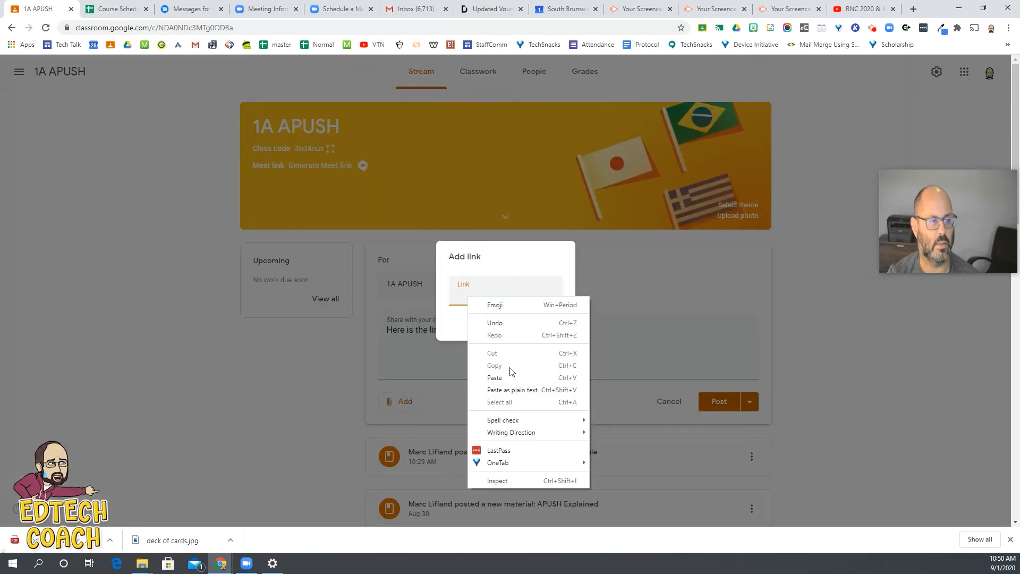
left_click(494, 377)
left_click(552, 326)
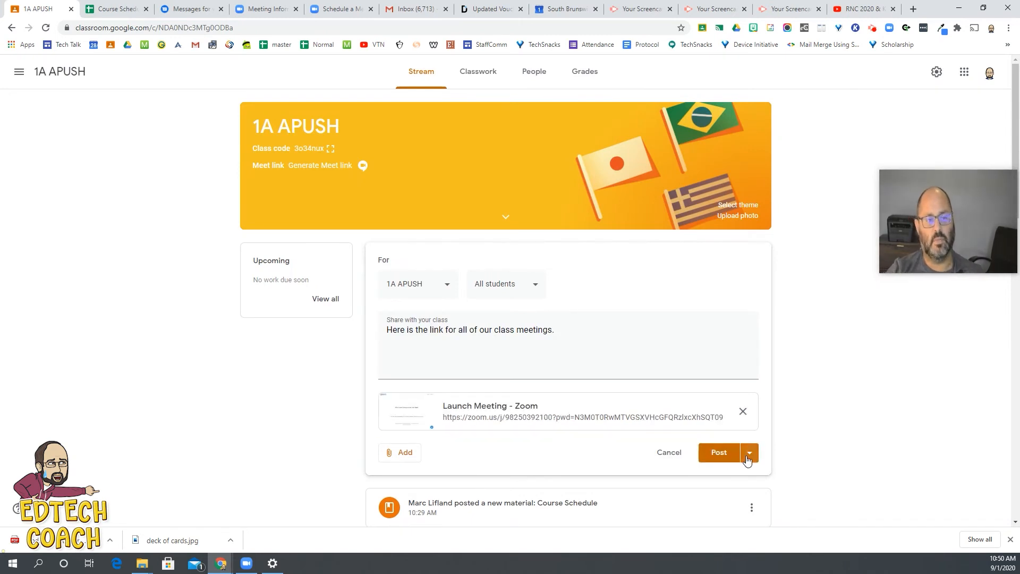
Step: Check the options of the existing stream posts for moving one to the top
scroll(786, 510, "down", 2)
left_click(751, 401)
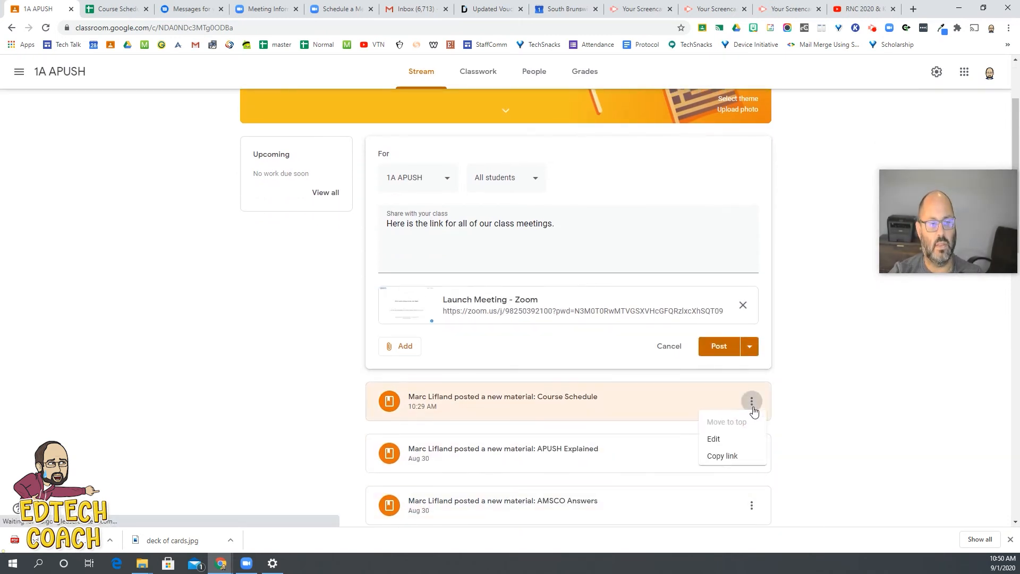
left_click(753, 508)
left_click(753, 507)
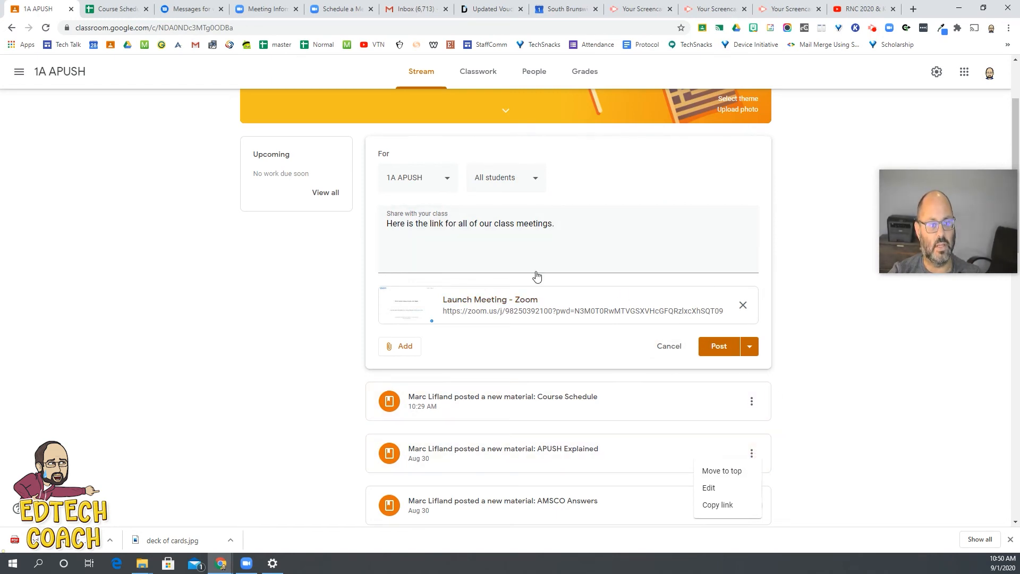
Step: View the list of other classes that can receive the announcement, leaving only 1A APUSH selected
left_click(445, 185)
left_click(435, 183)
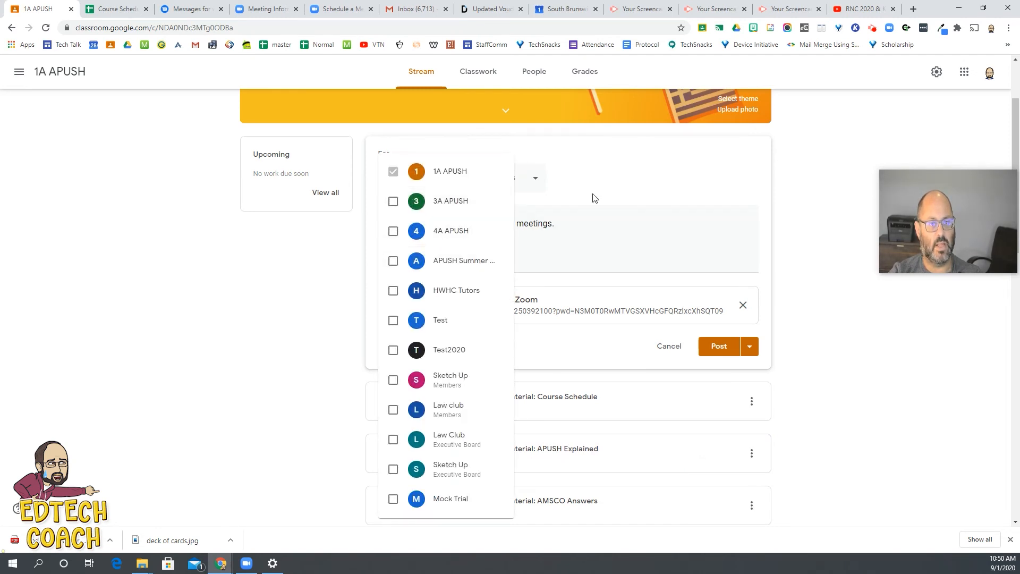
left_click(573, 188)
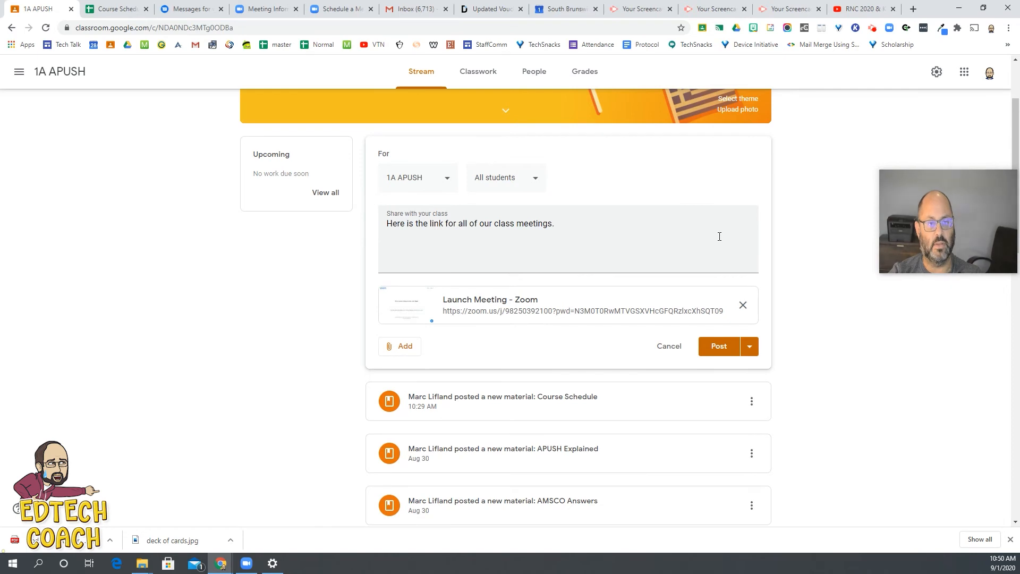
Step: Examine the options of the APUSH Explained post, including moving it to the top of the stream
scroll(744, 293, "down", 3)
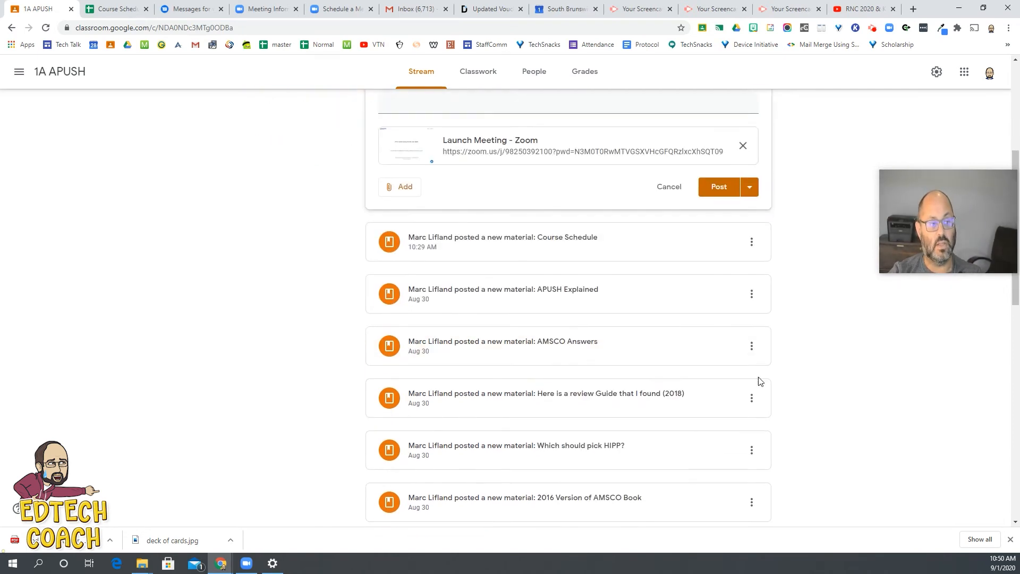
left_click(750, 295)
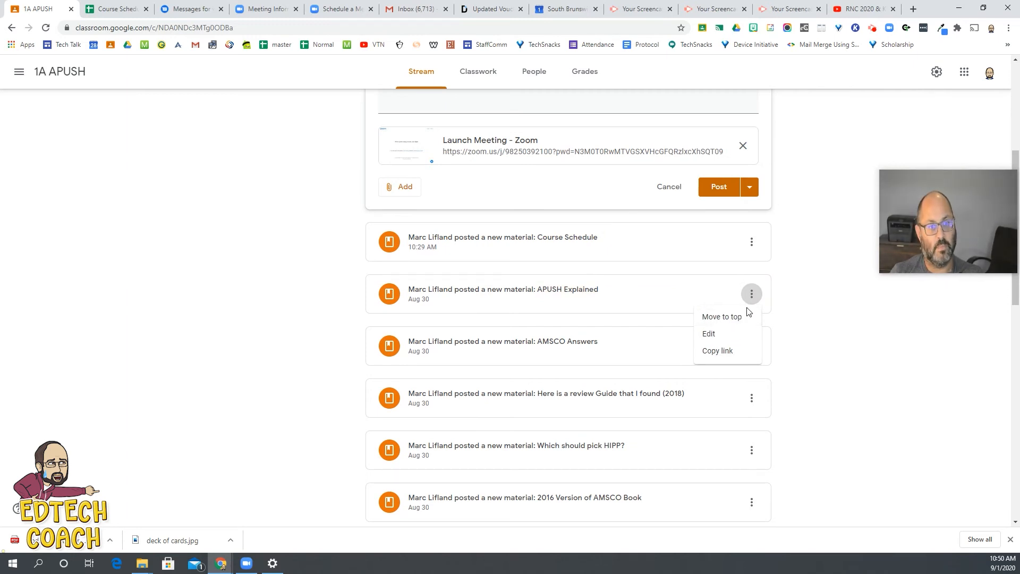
scroll(744, 287, "up", 5)
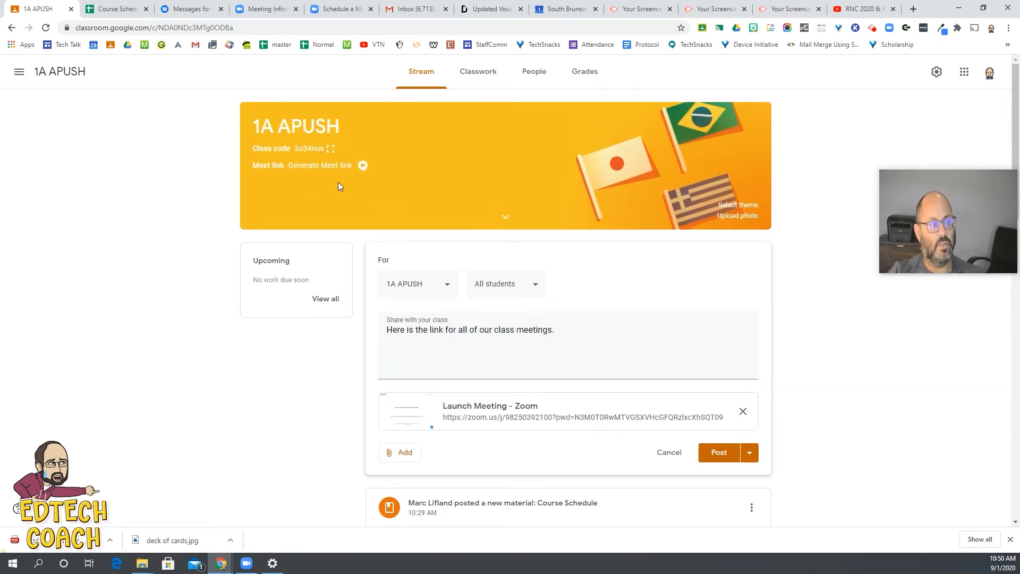
Step: Discard the unposted announcement and start a new classwork material titled "Link for Class Meetings"
left_click(475, 72)
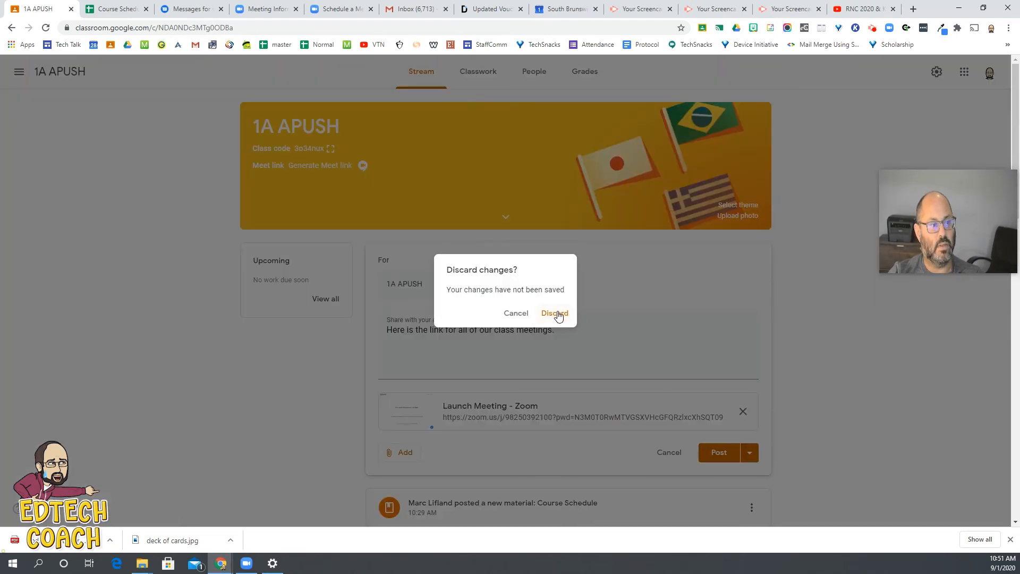
left_click(555, 313)
left_click(317, 111)
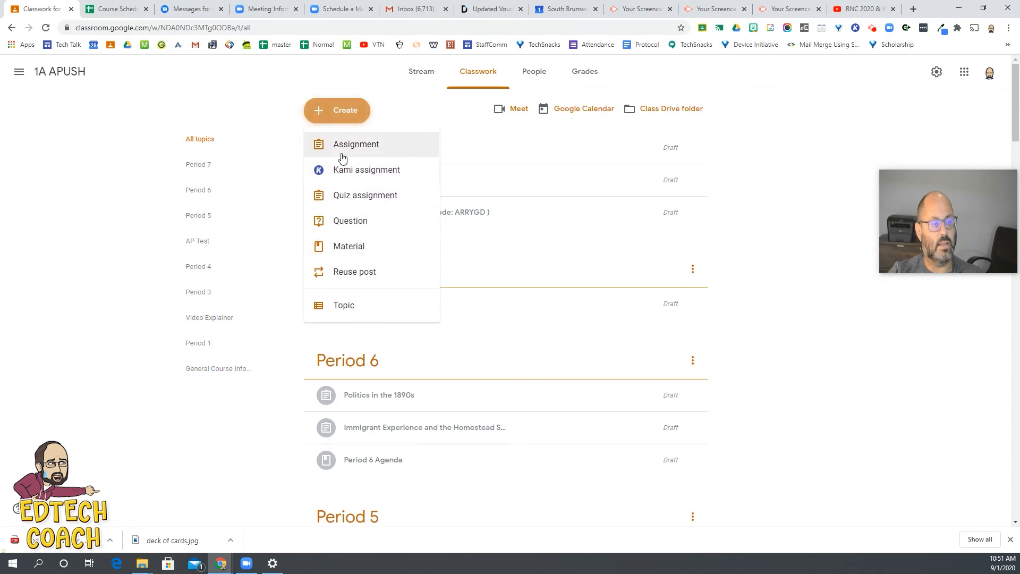
left_click(376, 246)
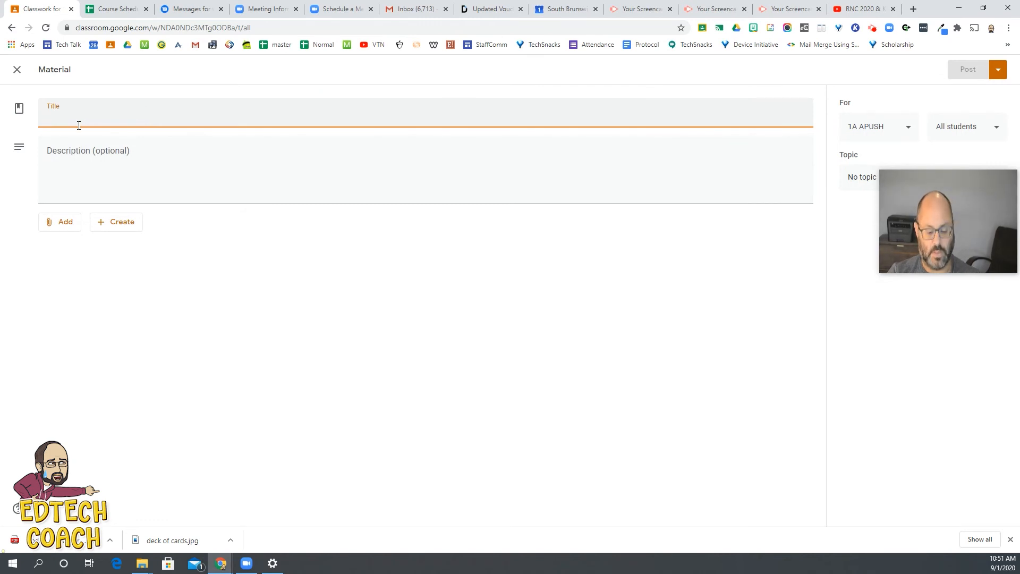
type("Link for")
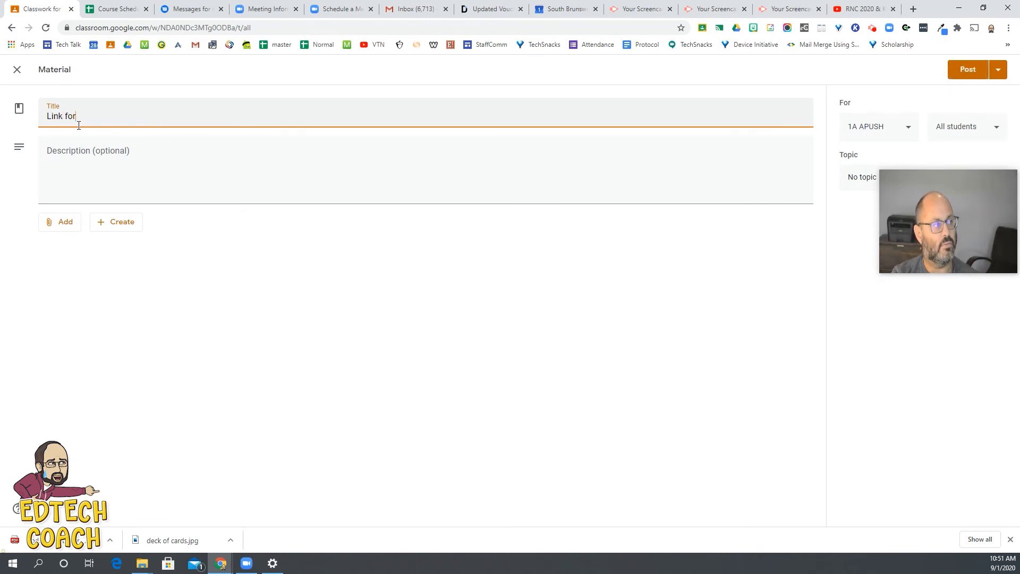
type(" Class Meetings")
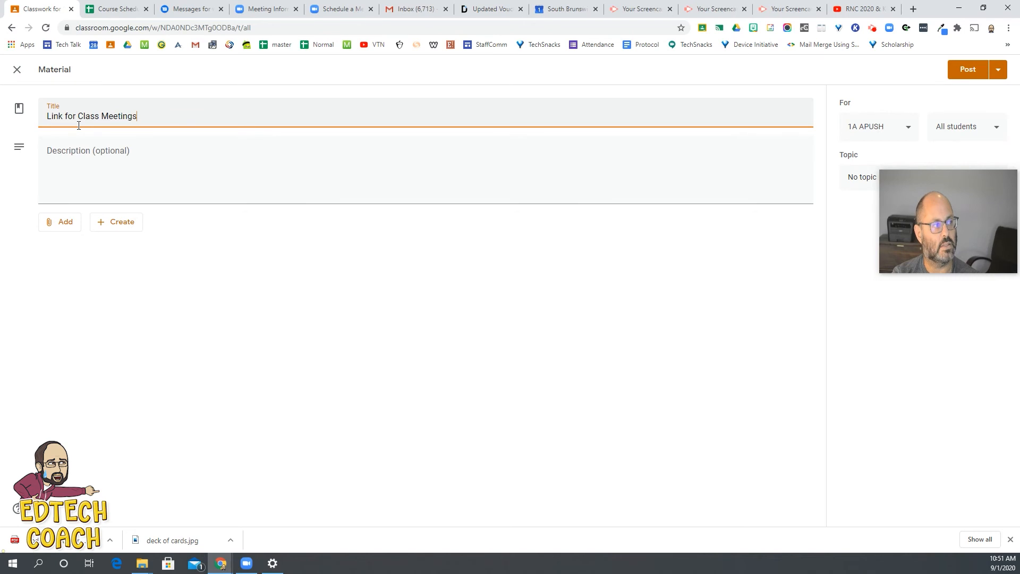
Step: Attach the copied Zoom invite link to the new material
left_click(64, 232)
left_click(82, 262)
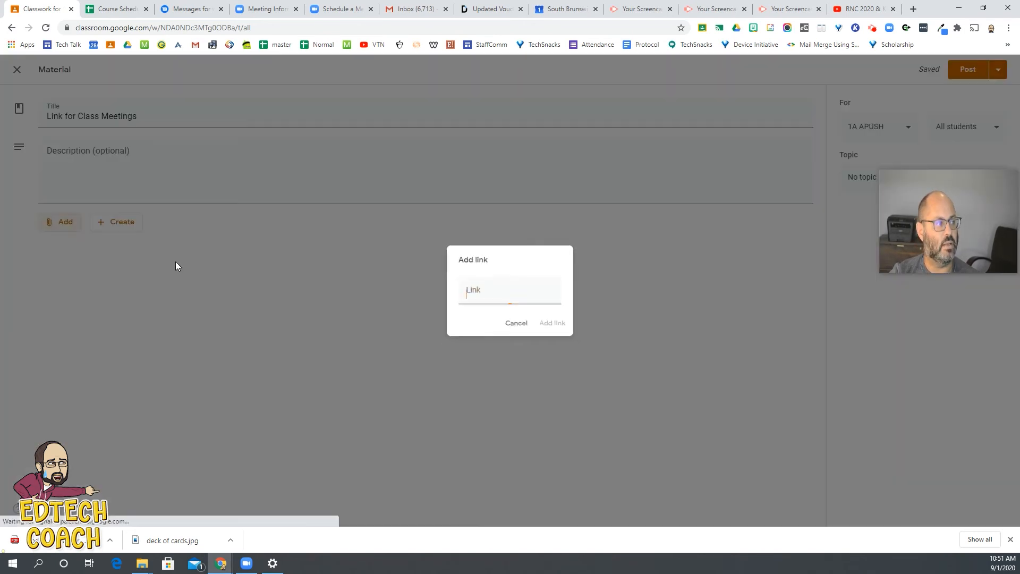
right_click(479, 291)
left_click(521, 378)
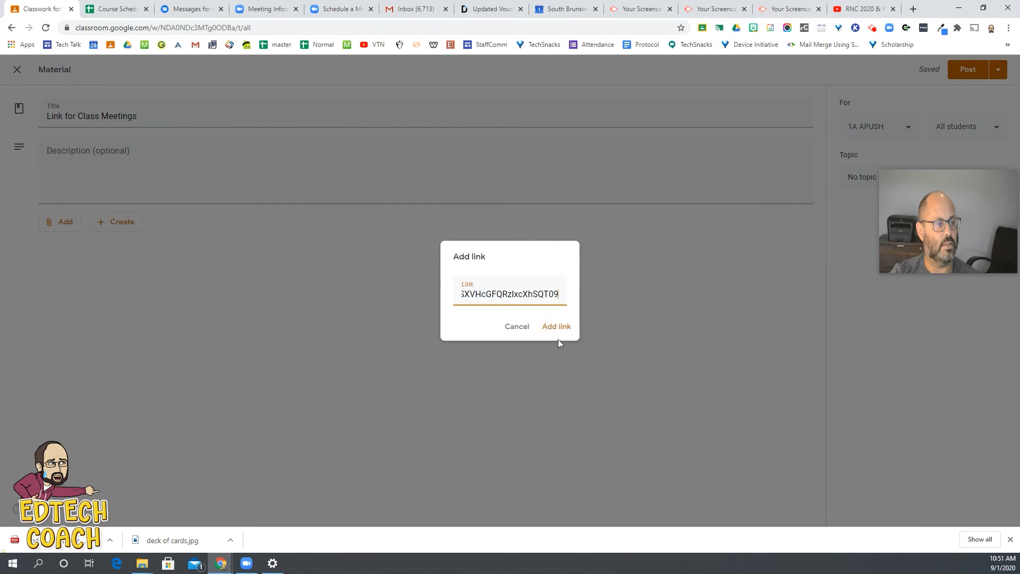
left_click(556, 327)
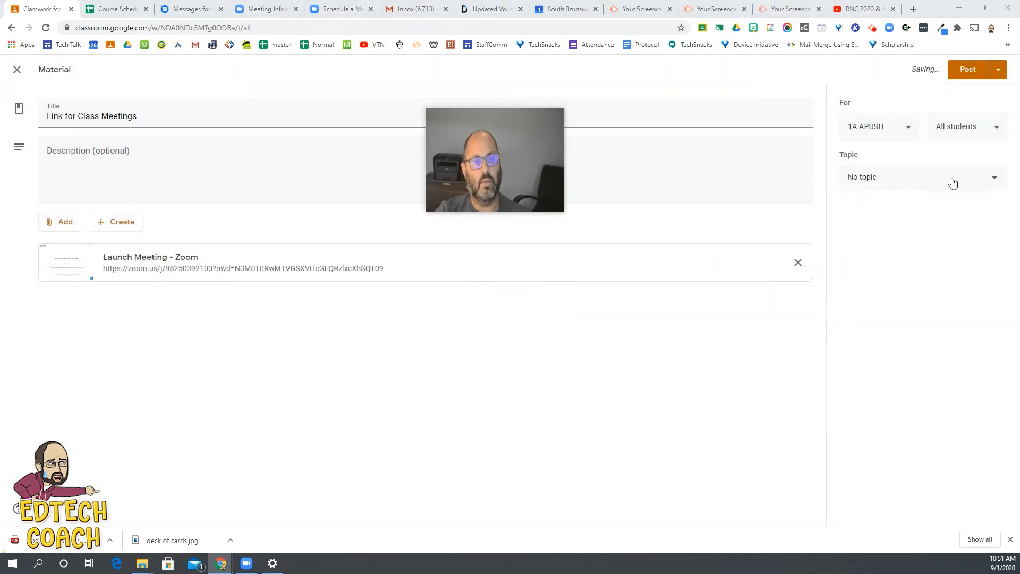
Step: Assign the material to a new topic named "Zoom Link"
left_click(939, 184)
left_click(904, 211)
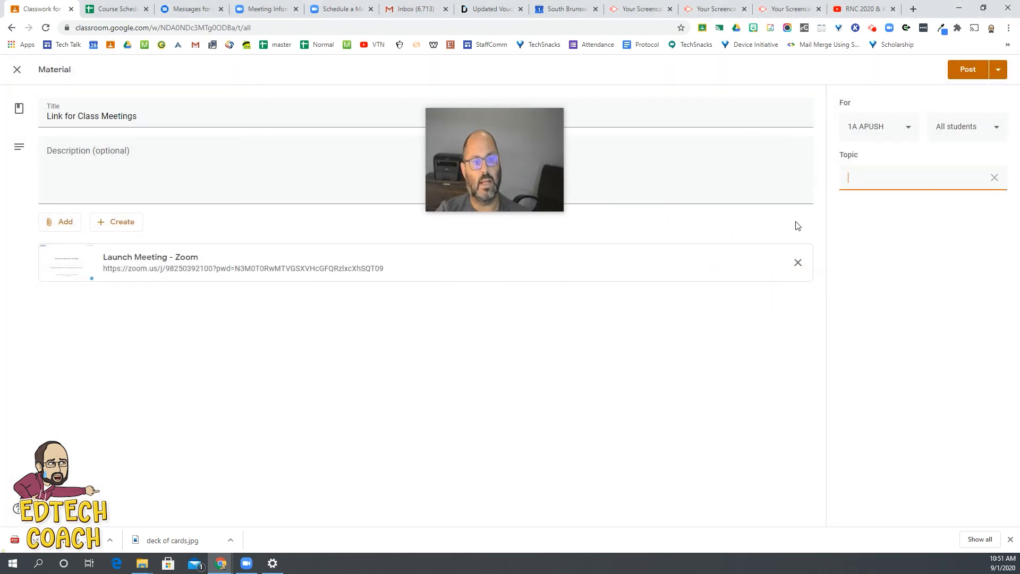
type("Z")
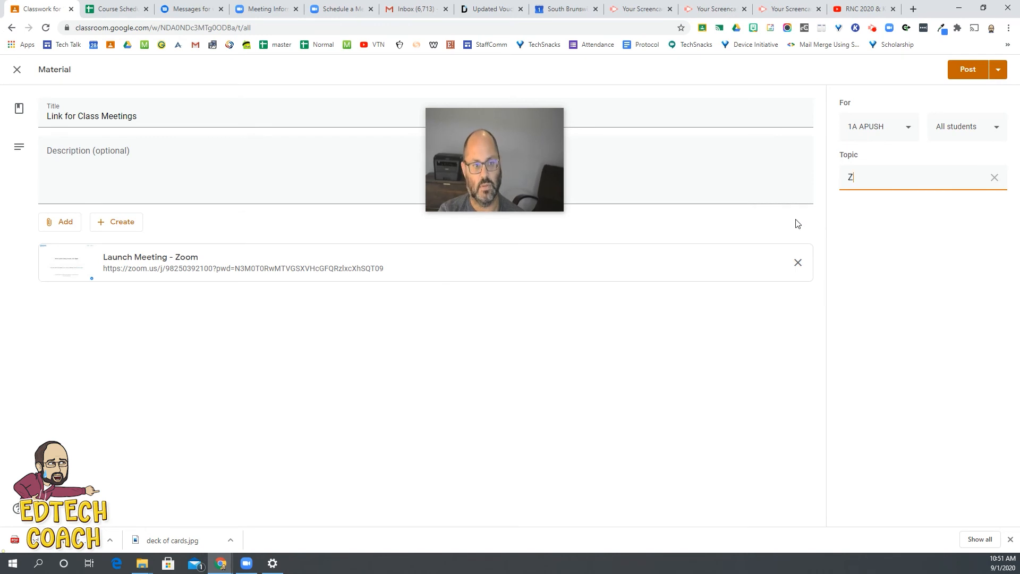
type("oom Link")
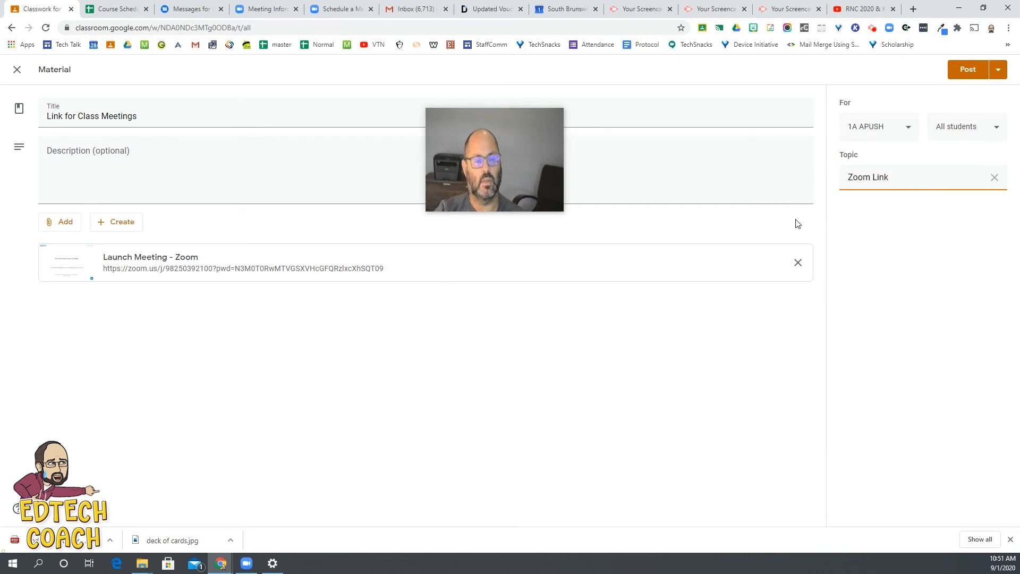